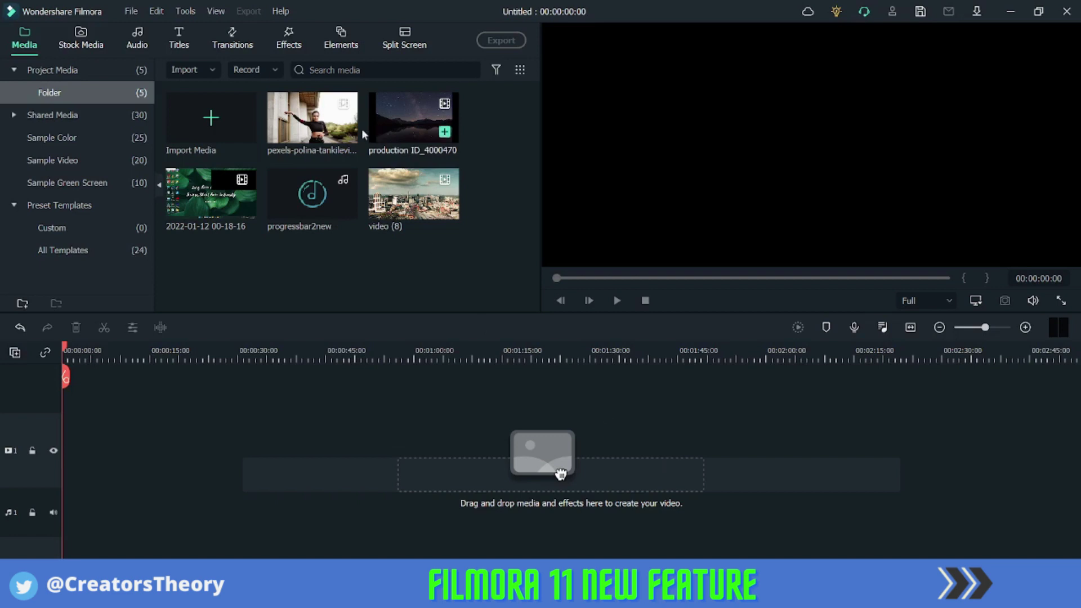
- Place the pexels dancer clip at the start of video track 1, then scrub and play through it
drag(560, 475, 32, 457)
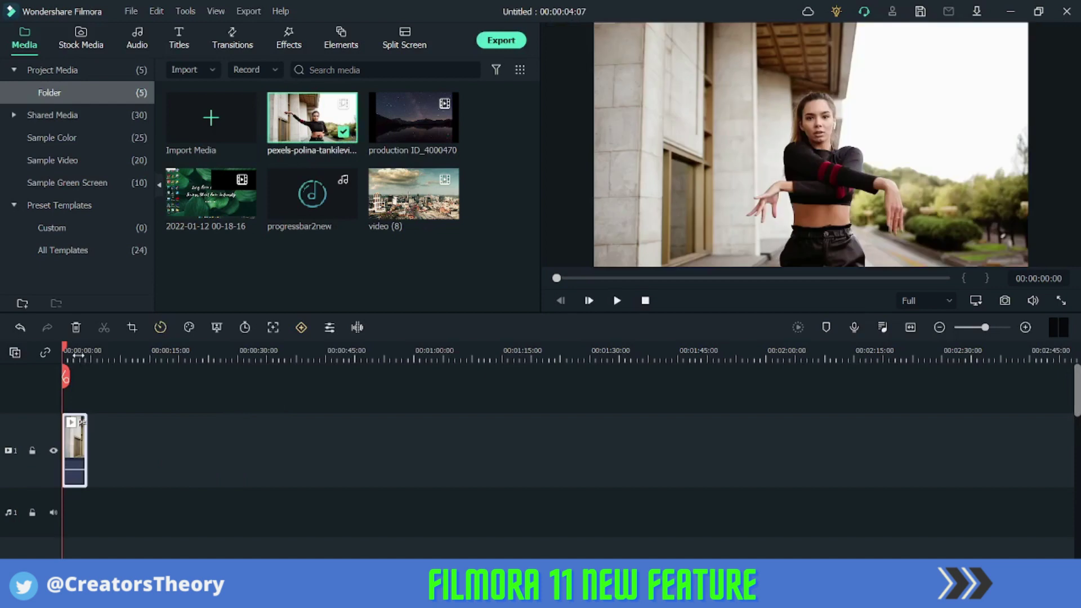
drag(180, 352, 243, 357)
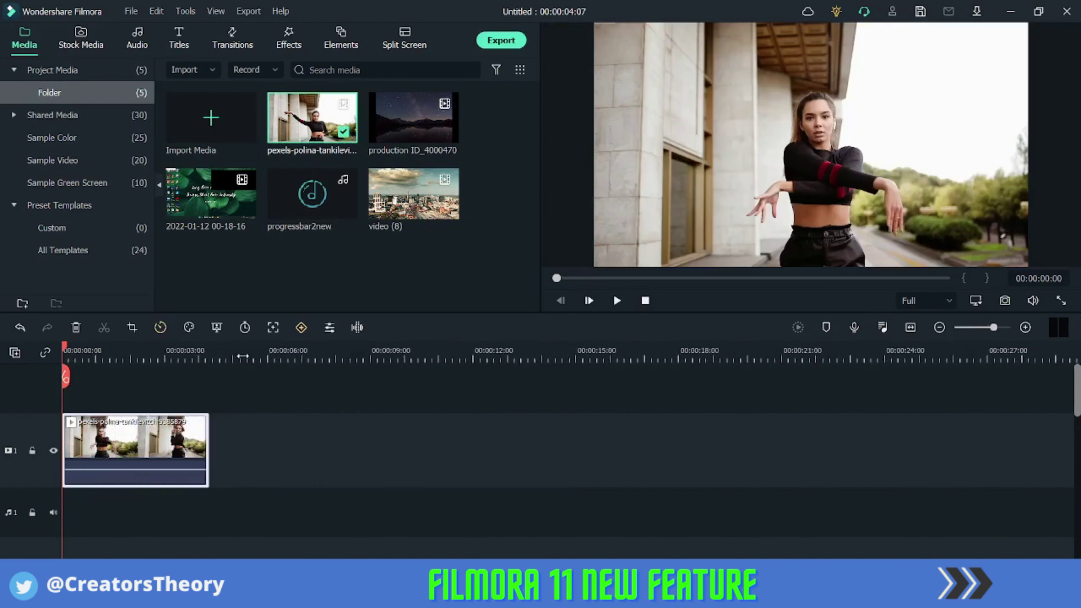
drag(135, 357, 202, 352)
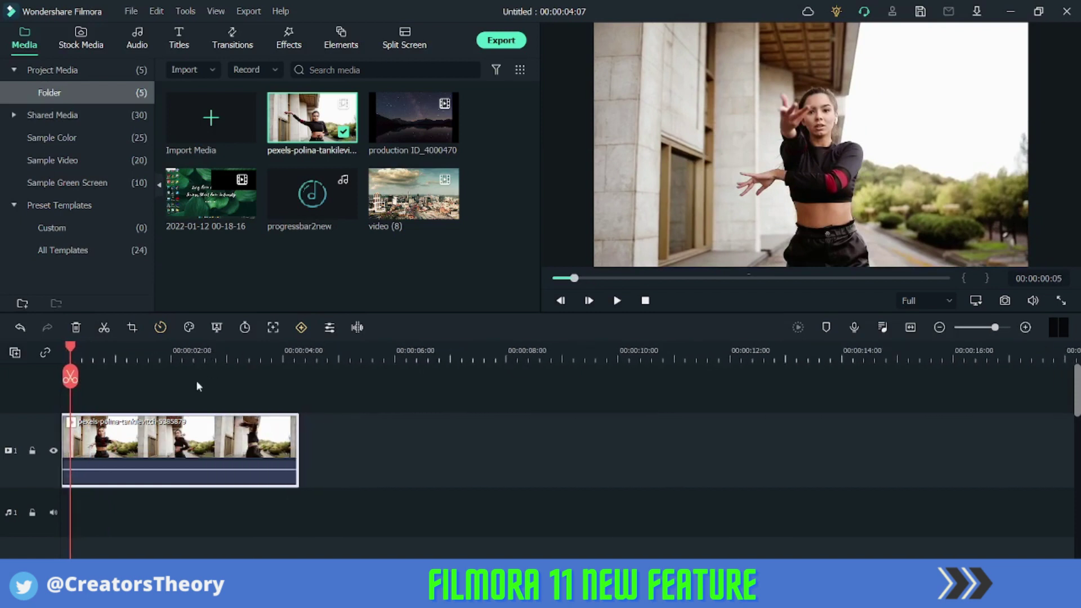
drag(72, 354, 127, 373)
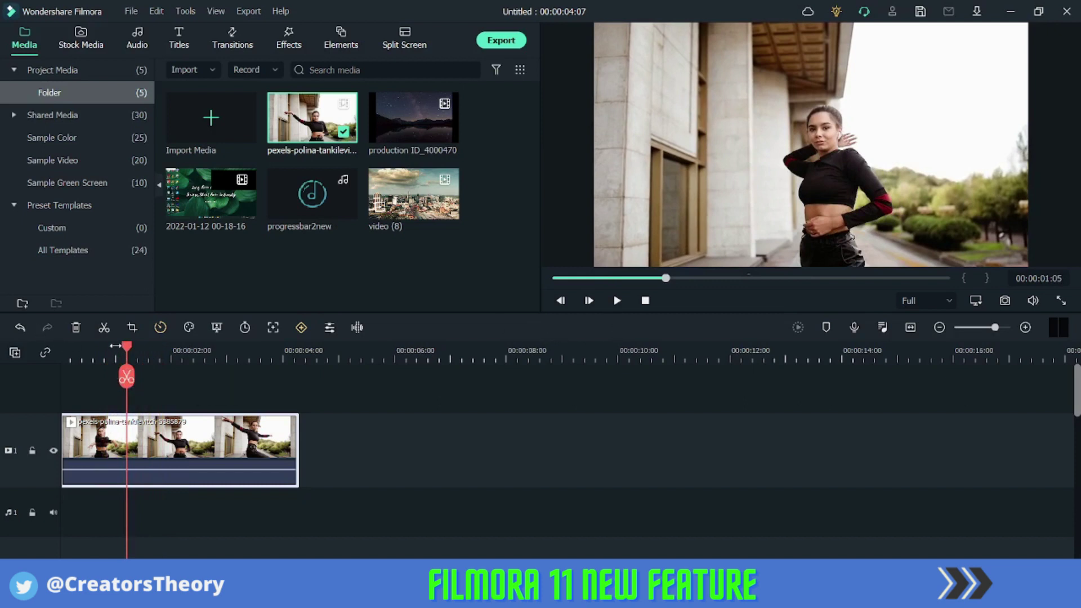
drag(129, 351, 80, 352)
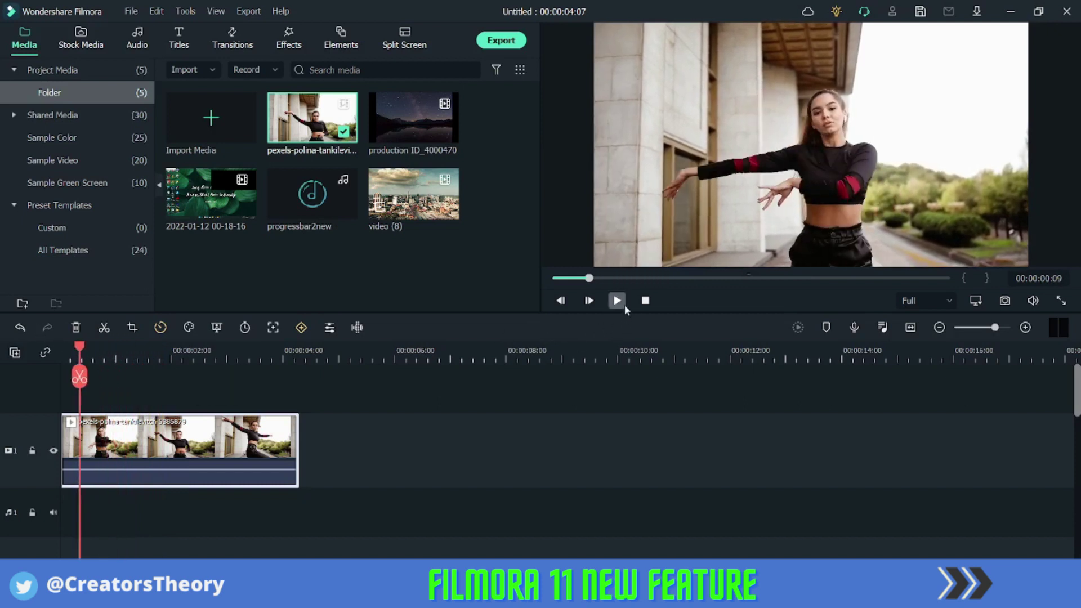
click(617, 301)
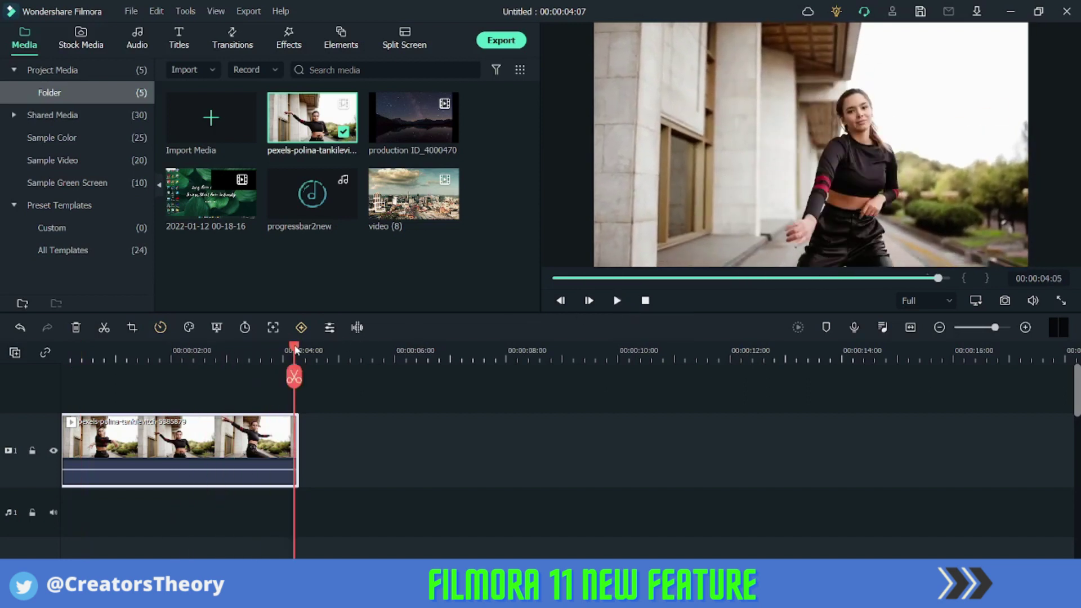
drag(295, 349, 188, 369)
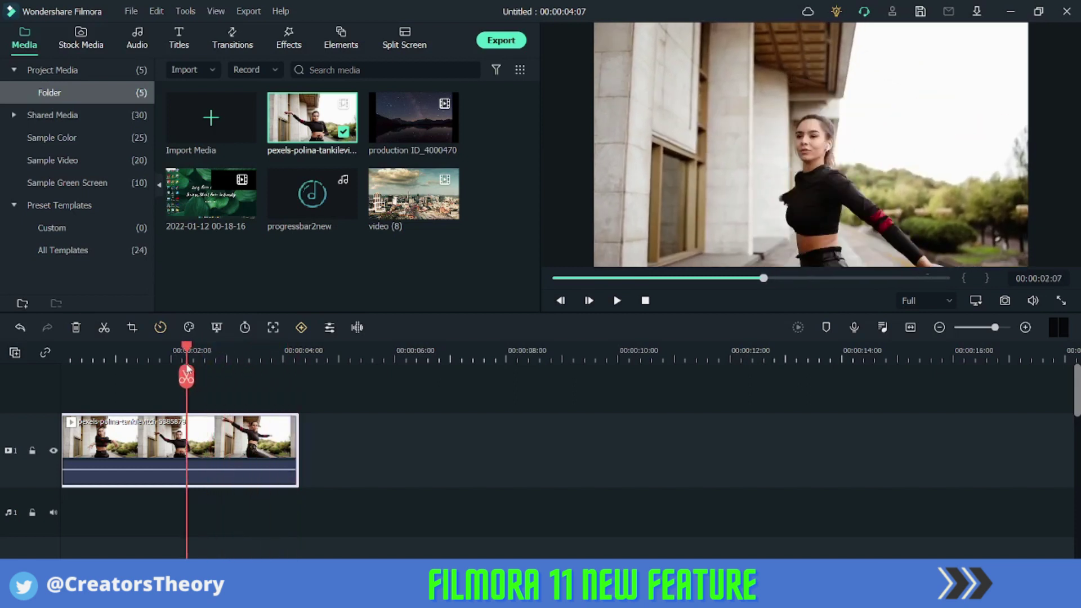
- Choose Speed Ramping from the dancer clip's Speed options
click(160, 328)
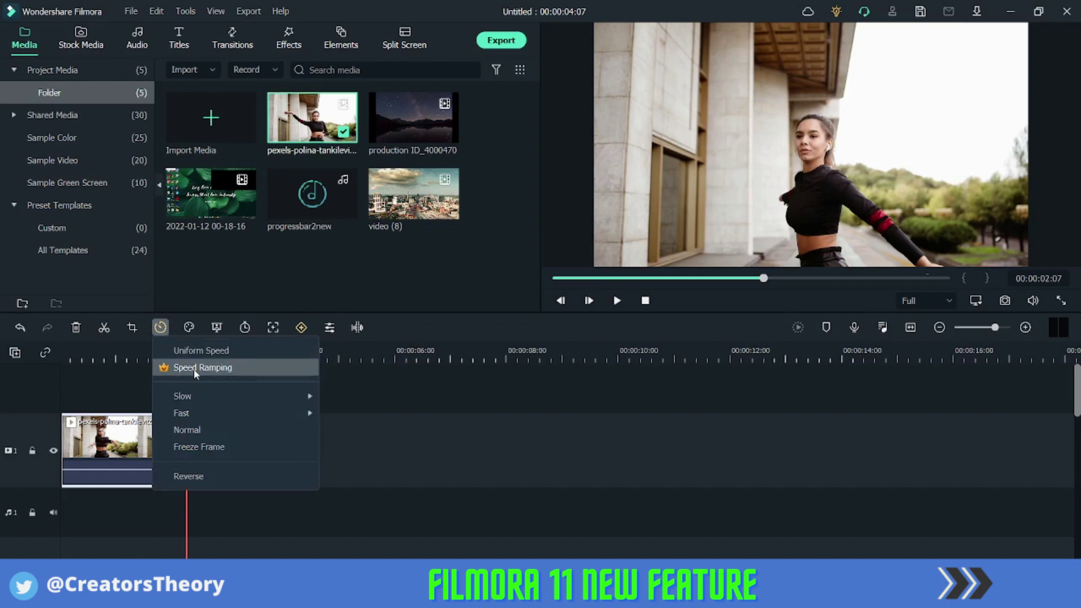
click(195, 368)
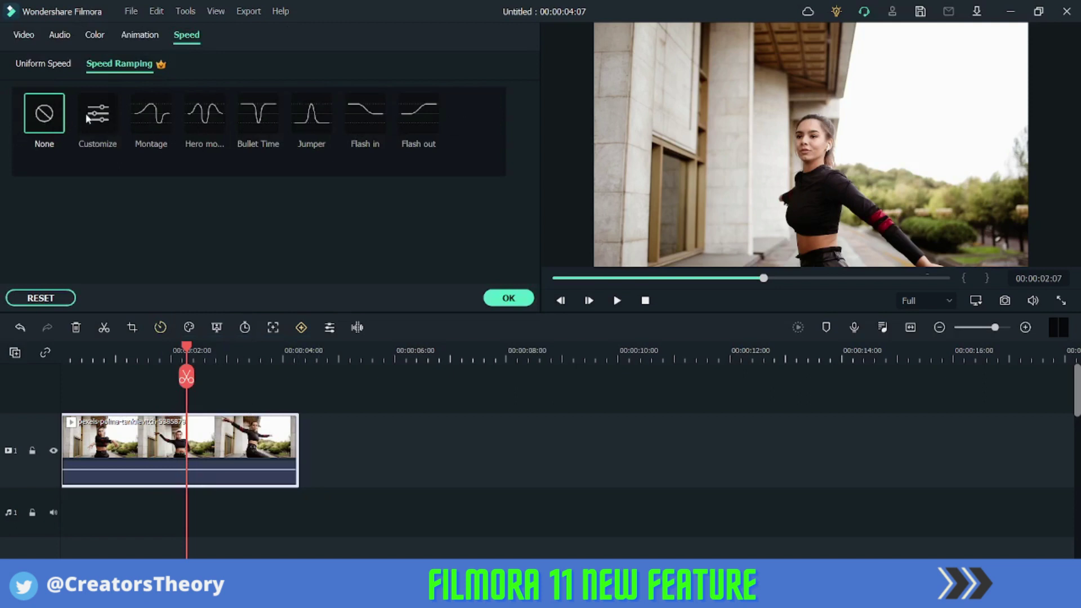
- Customize the ramp curve: lower the middle point, move the left point later, then play back
click(98, 114)
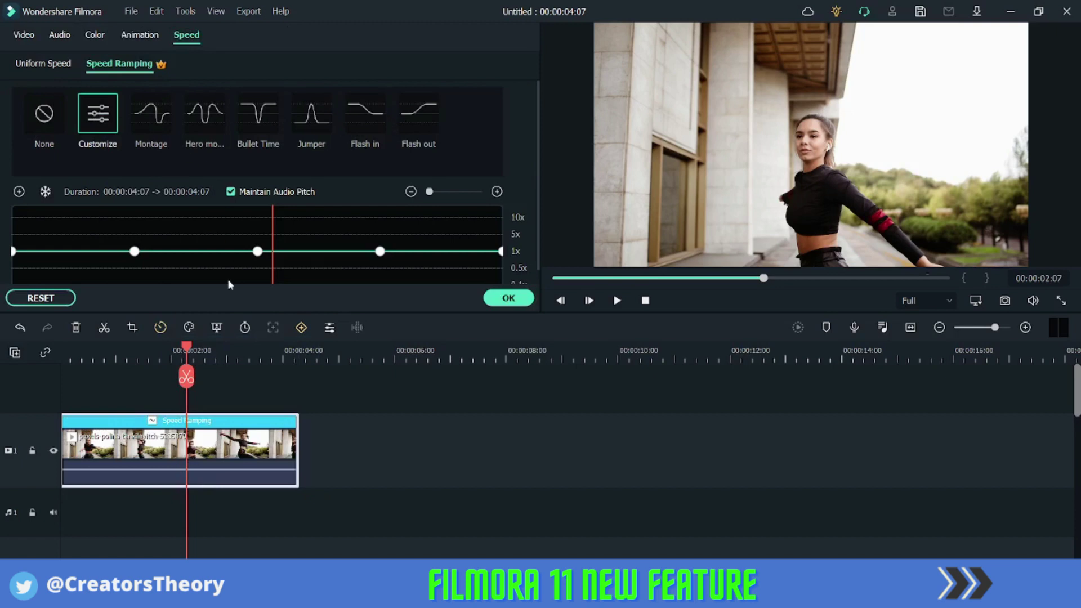
mouse_move(188, 347)
mouse_down()
mouse_move(163, 347)
mouse_move(206, 347)
mouse_up()
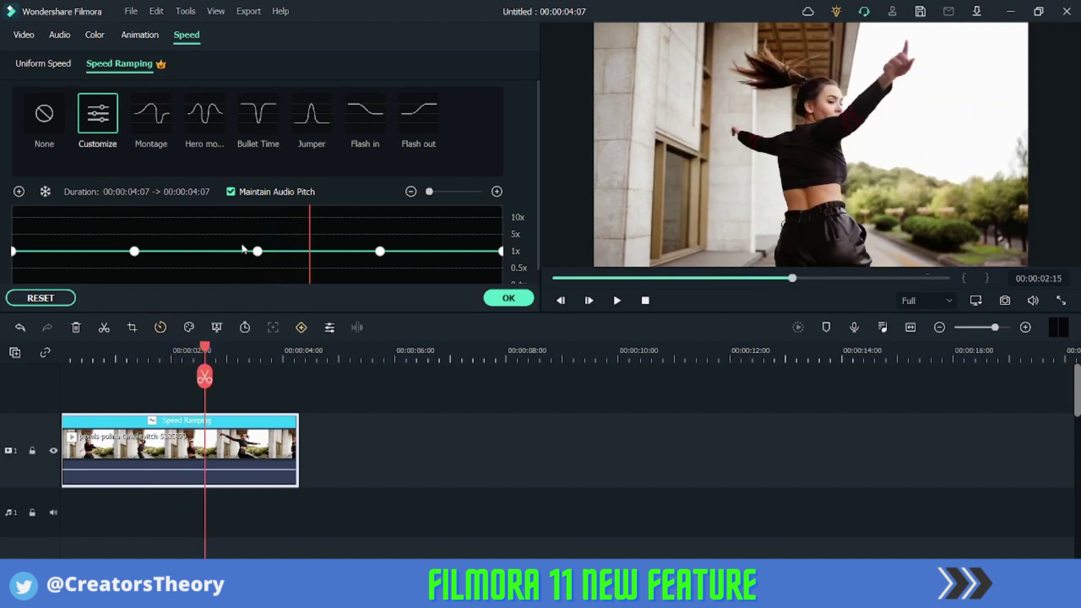
drag(257, 249, 285, 276)
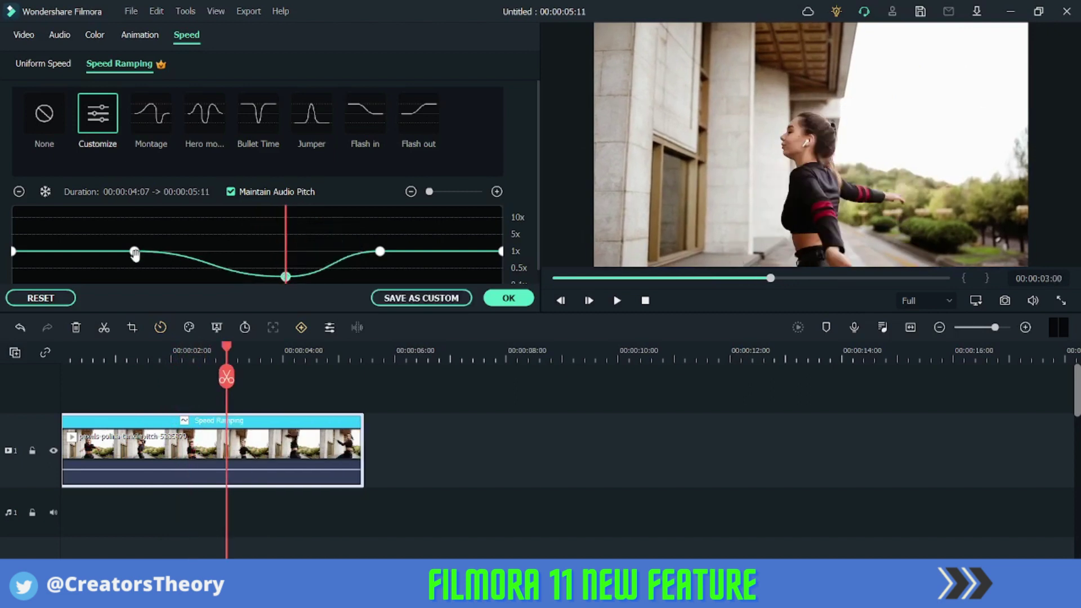
drag(134, 251, 201, 251)
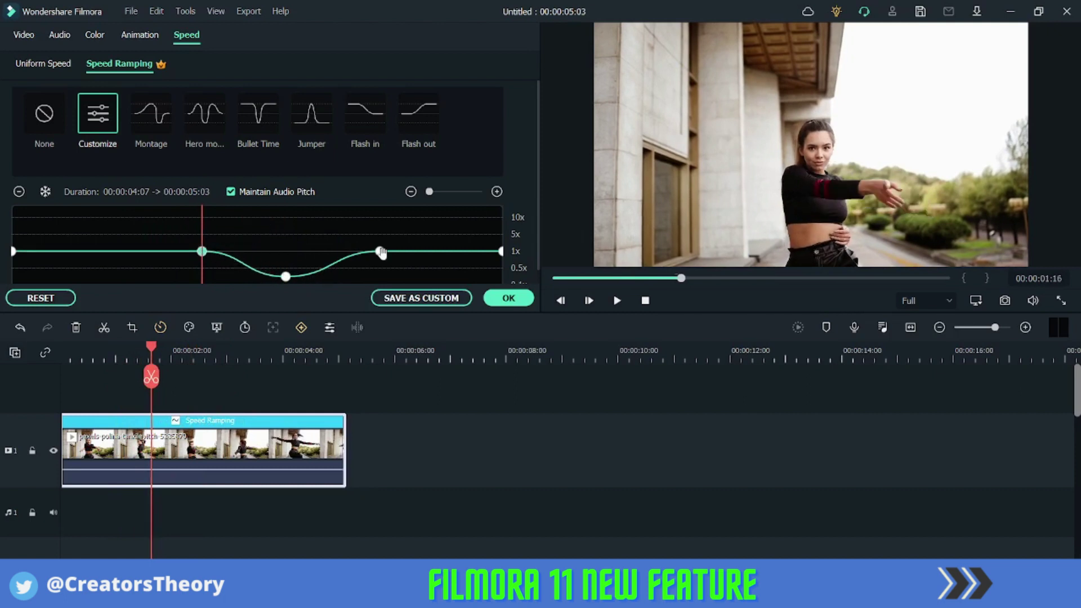
drag(152, 350, 131, 350)
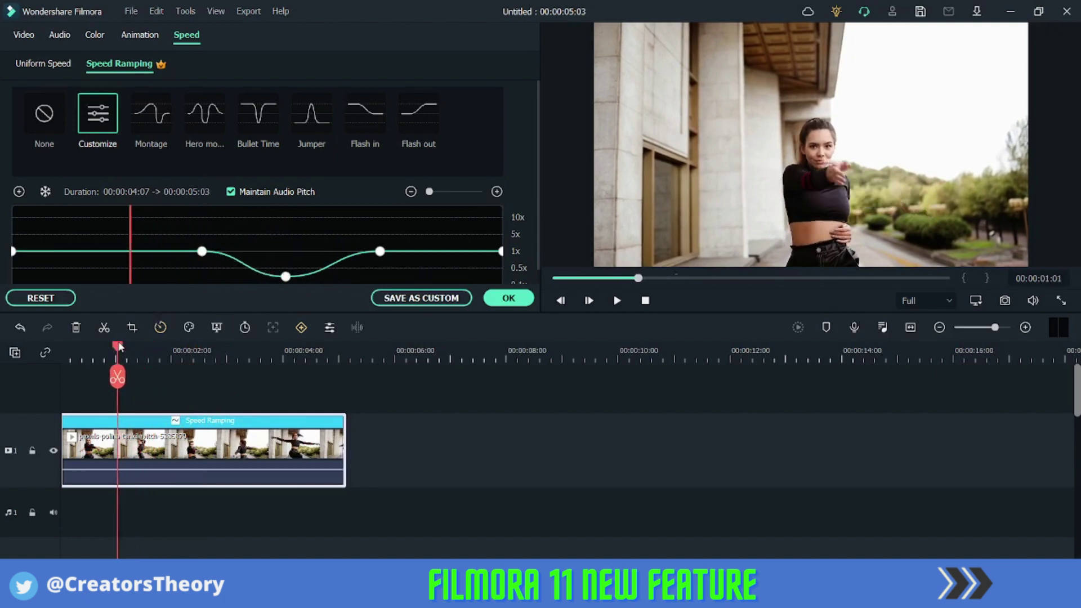
key(space)
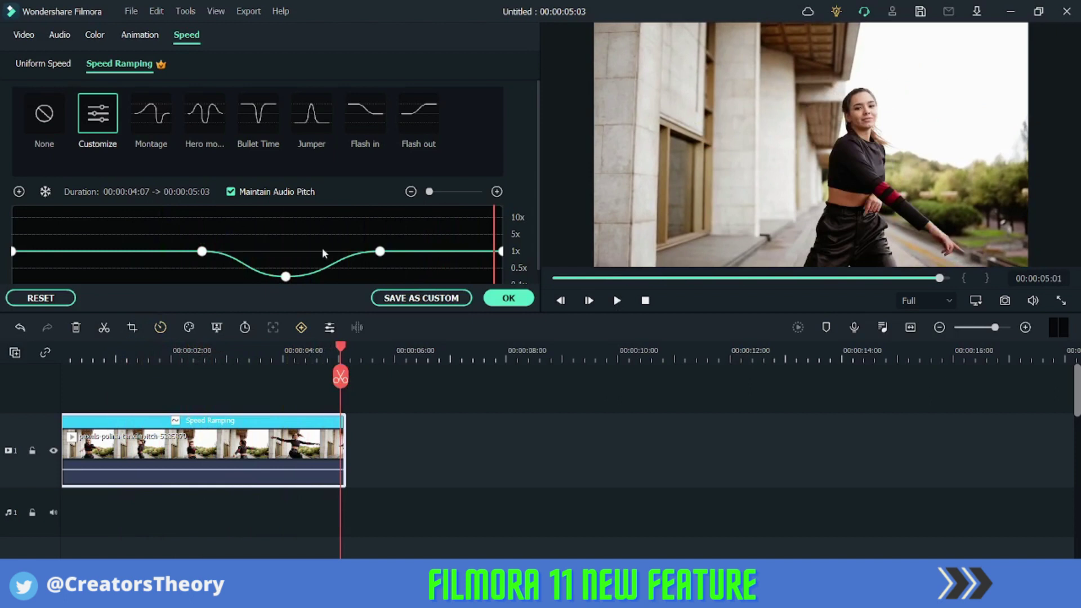
- Drop the speed curve's lowest point to 0.10x and play the ramped clip
scroll(322, 250, down, 1)
drag(286, 265, 284, 270)
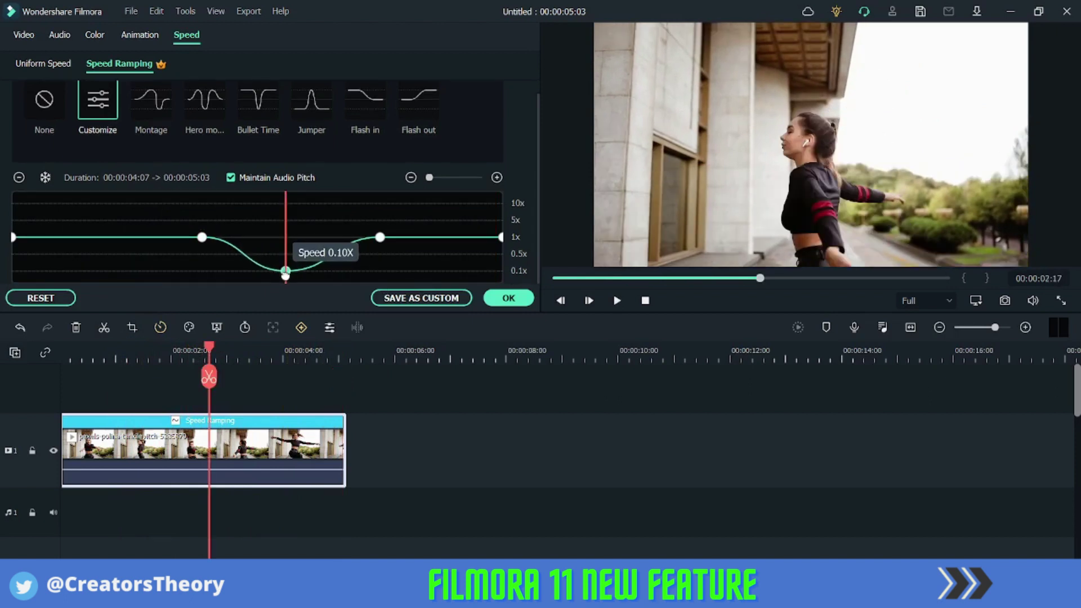
drag(284, 271, 284, 271)
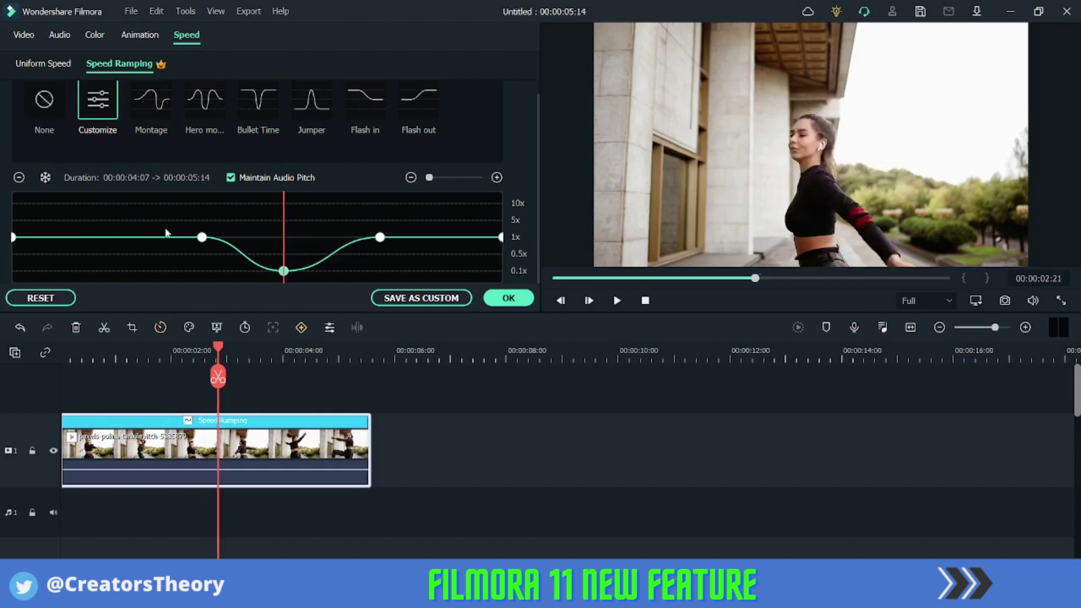
click(151, 200)
key(space)
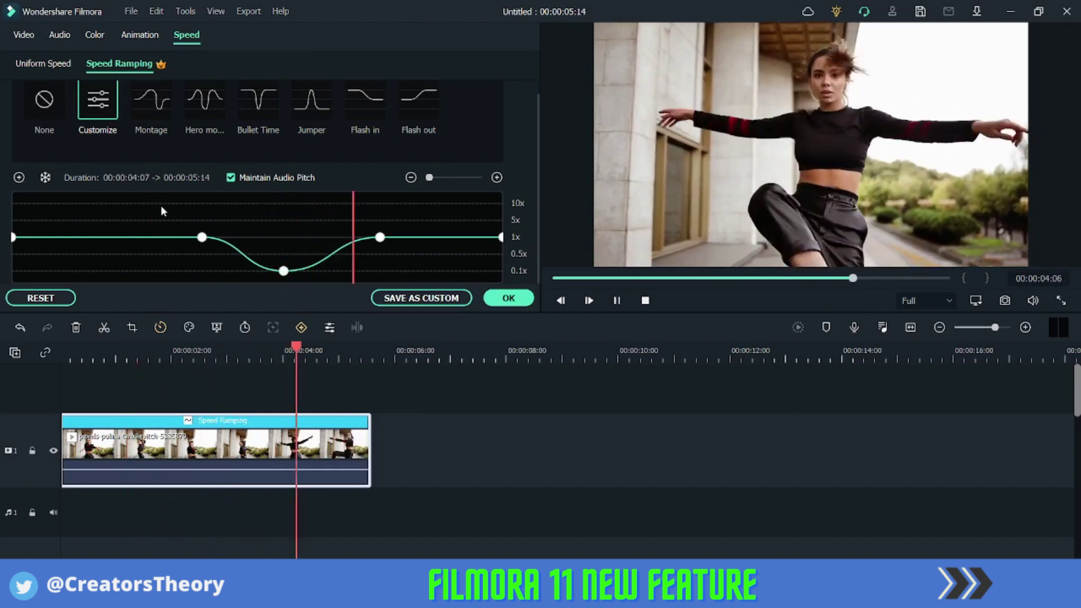
key(space)
- Raise the lowest speed point to about 0.3x and replay the clip from the start
click(284, 271)
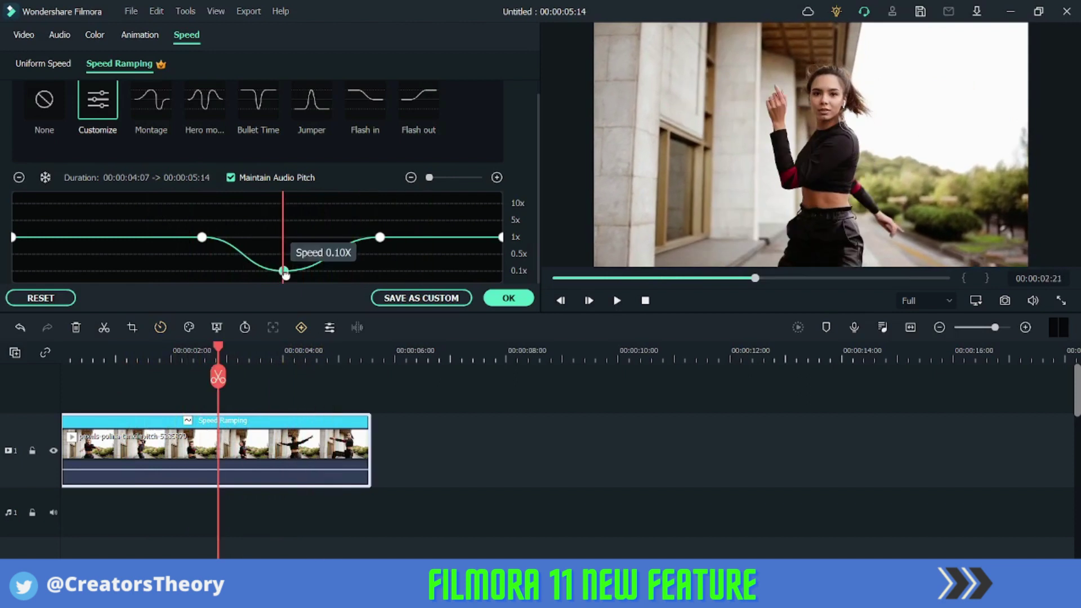
drag(286, 271, 282, 261)
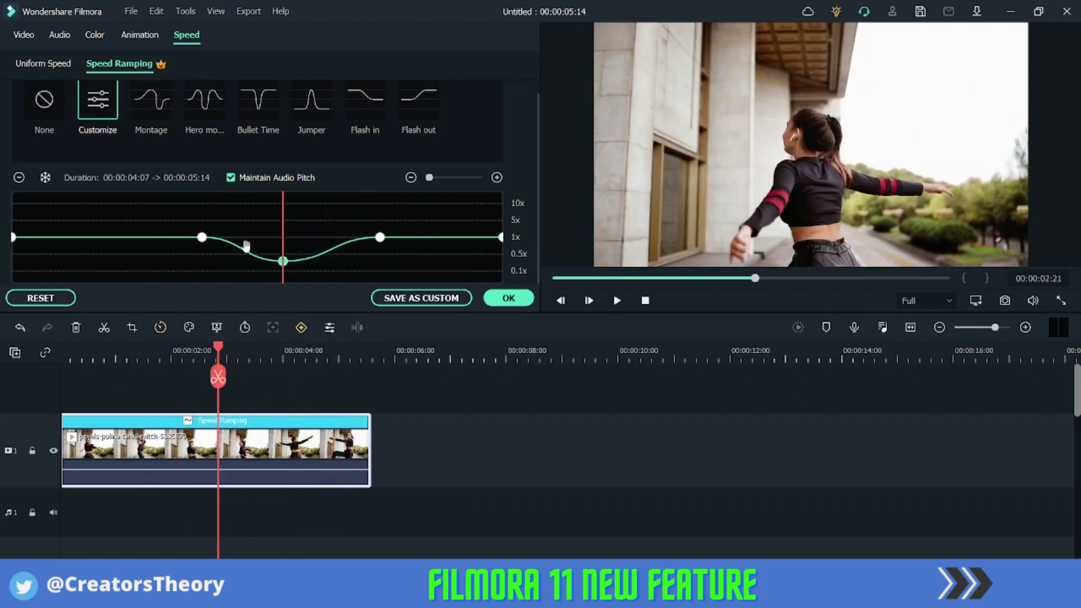
click(193, 217)
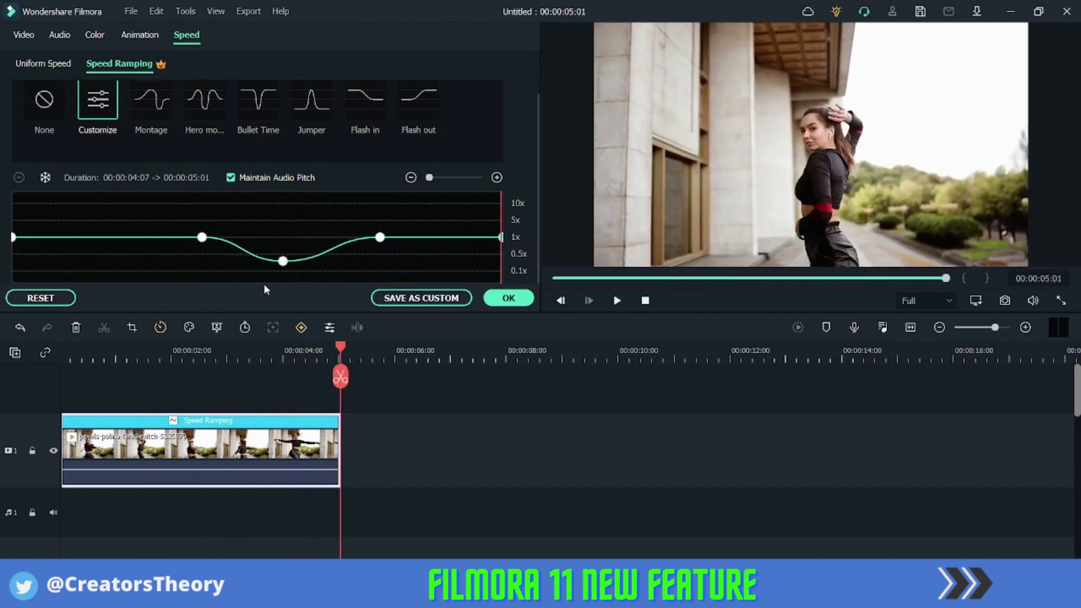
key(space)
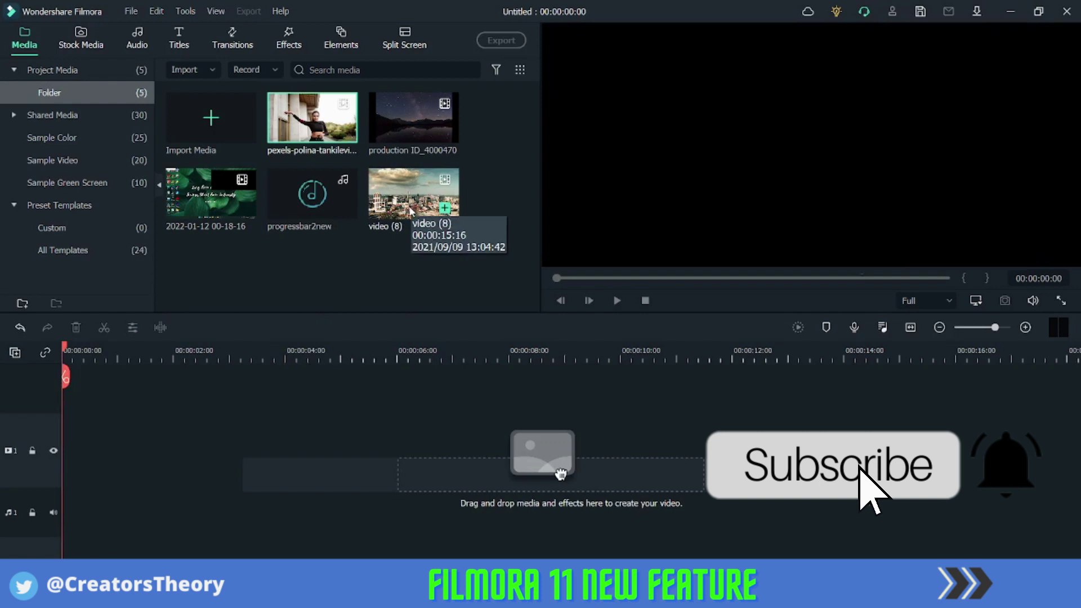
- Add the city clip video (8) at the timeline start and move it up onto the second video track
drag(561, 474, 52, 464)
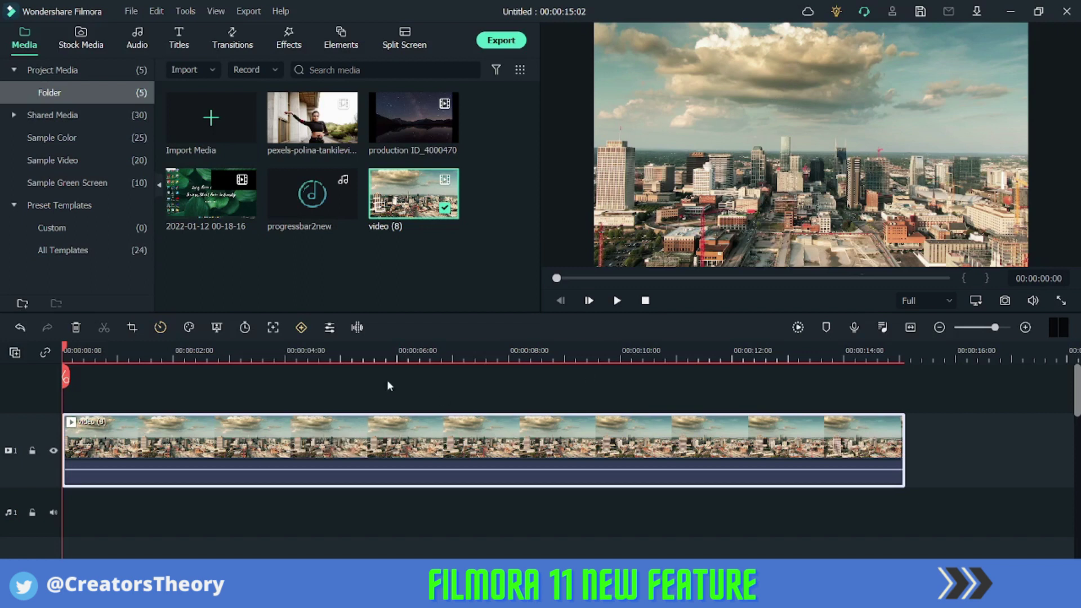
drag(65, 345, 575, 373)
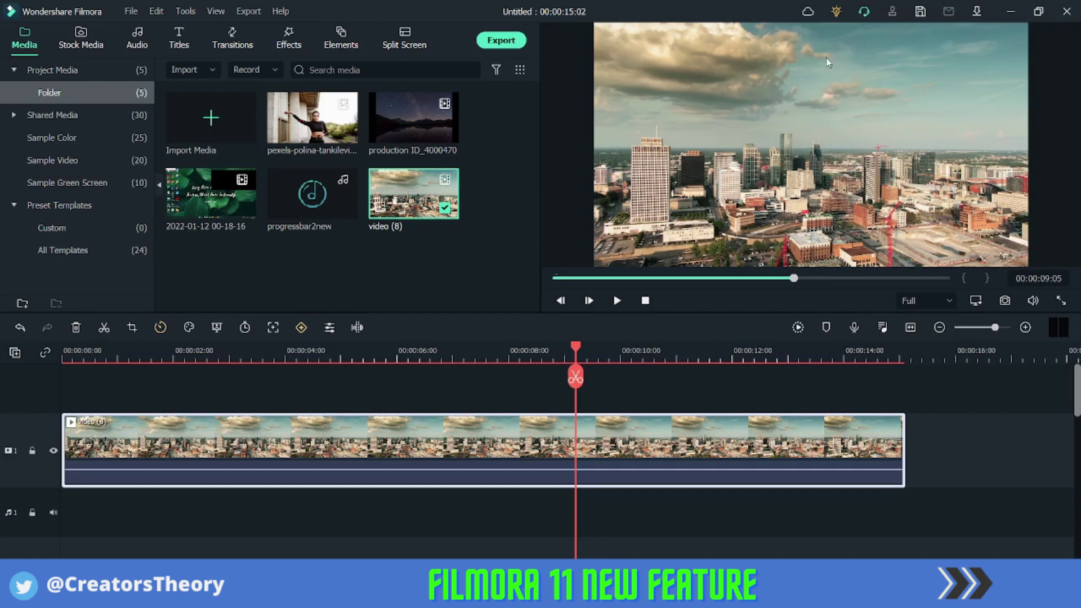
drag(575, 346, 177, 350)
drag(238, 450, 236, 411)
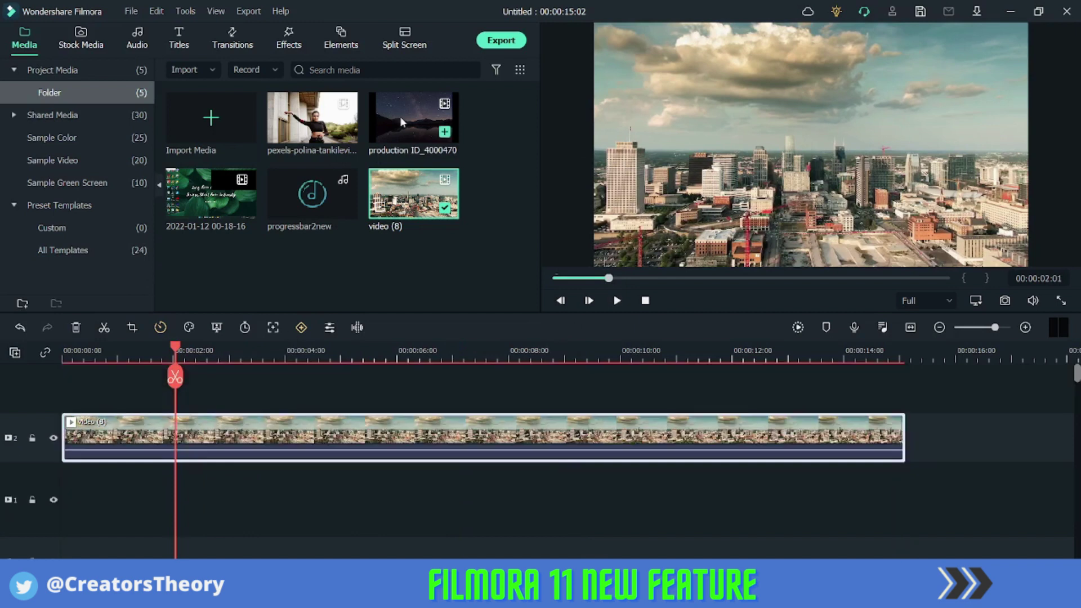
- Apply a Single line mask to the city clip from its Mask settings
double_click(307, 432)
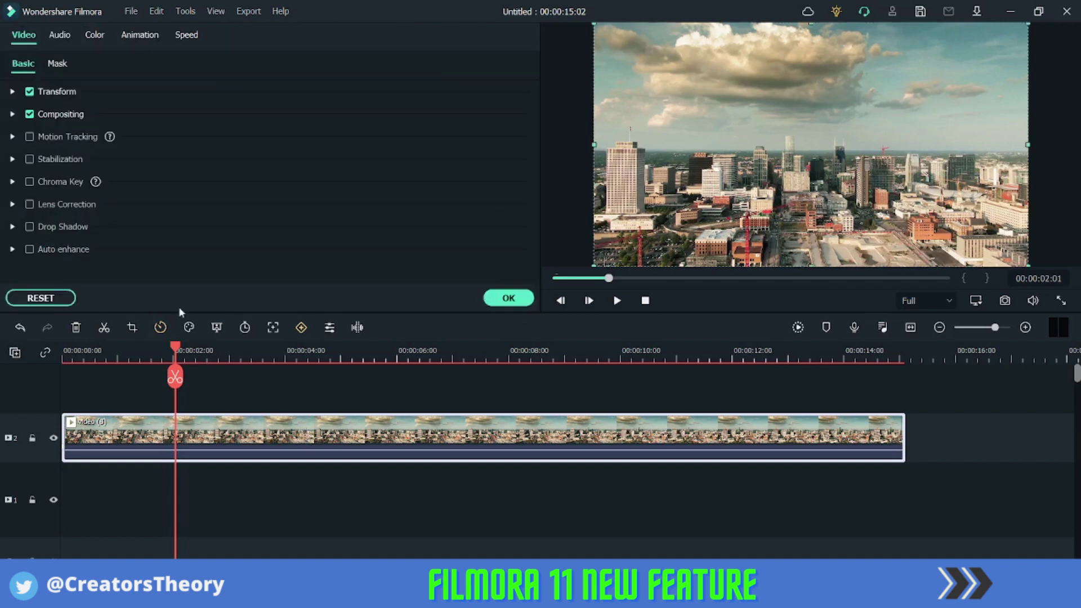
click(59, 64)
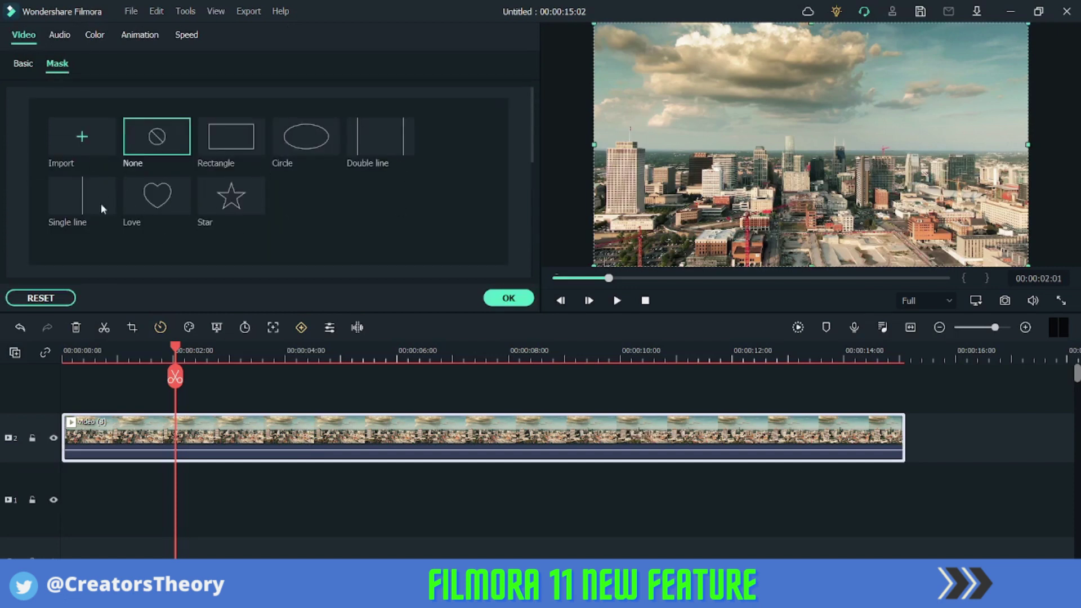
click(81, 202)
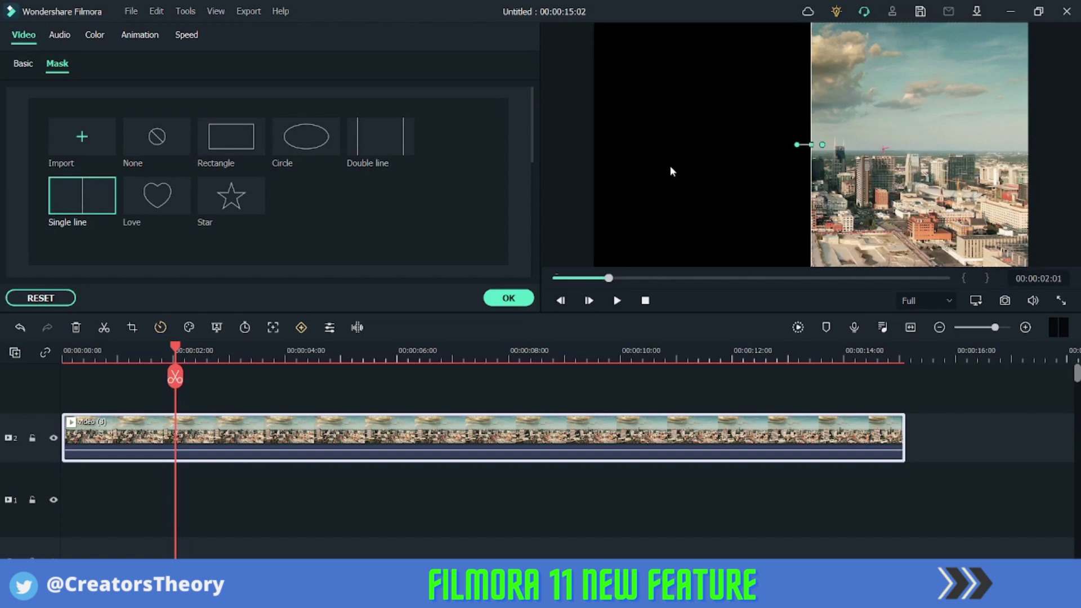
scroll(314, 231, down, 3)
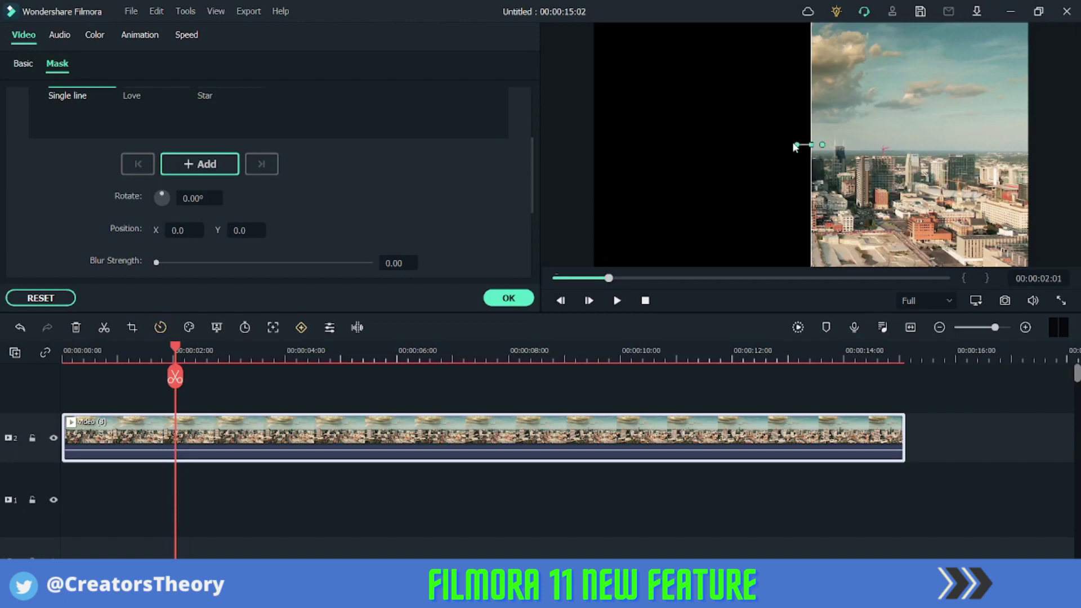
- Rotate the single-line mask to horizontal by entering 90 as its rotation
drag(794, 145, 811, 196)
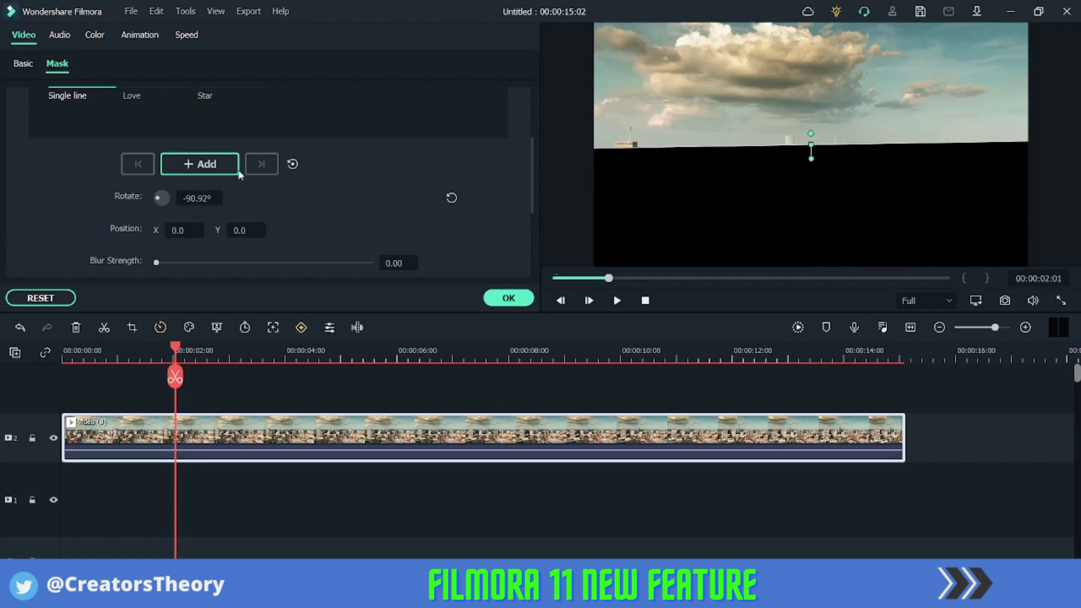
double_click(197, 198)
text(-91.92)
text(-83.92)
double_click(202, 197)
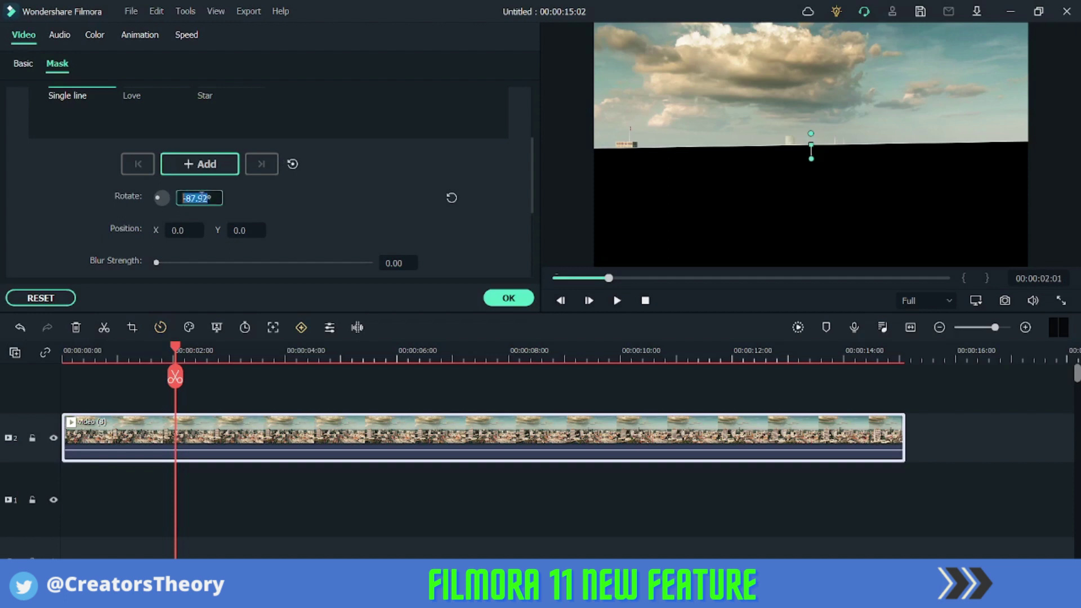
text(90)
key(Return)
- Position the mask line on the skyline at X 2.6, Y -18.4 so the sky is blacked out
drag(783, 145, 790, 148)
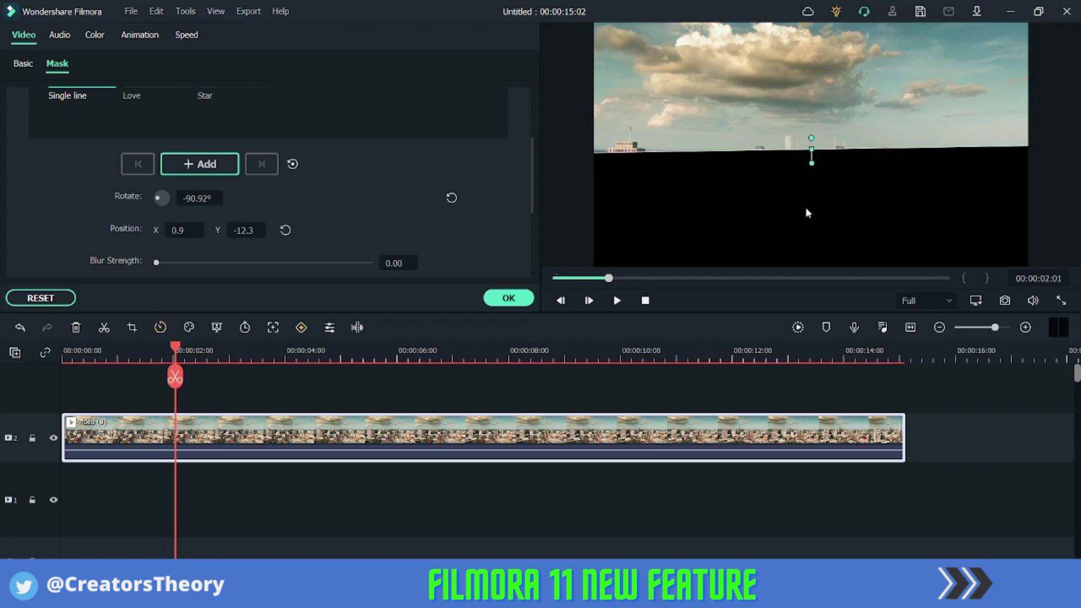
click(799, 228)
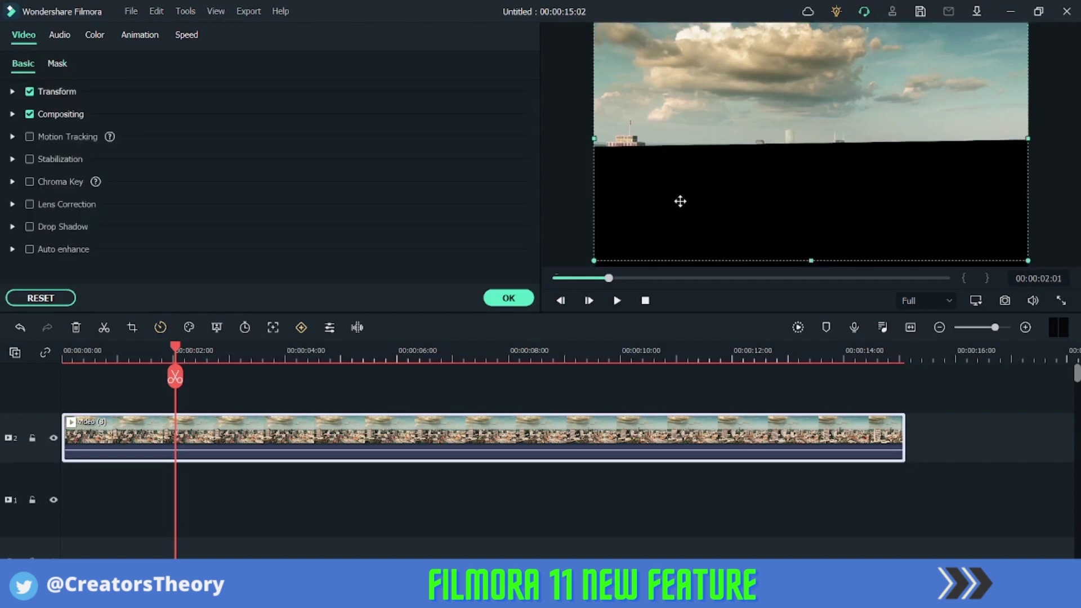
click(57, 63)
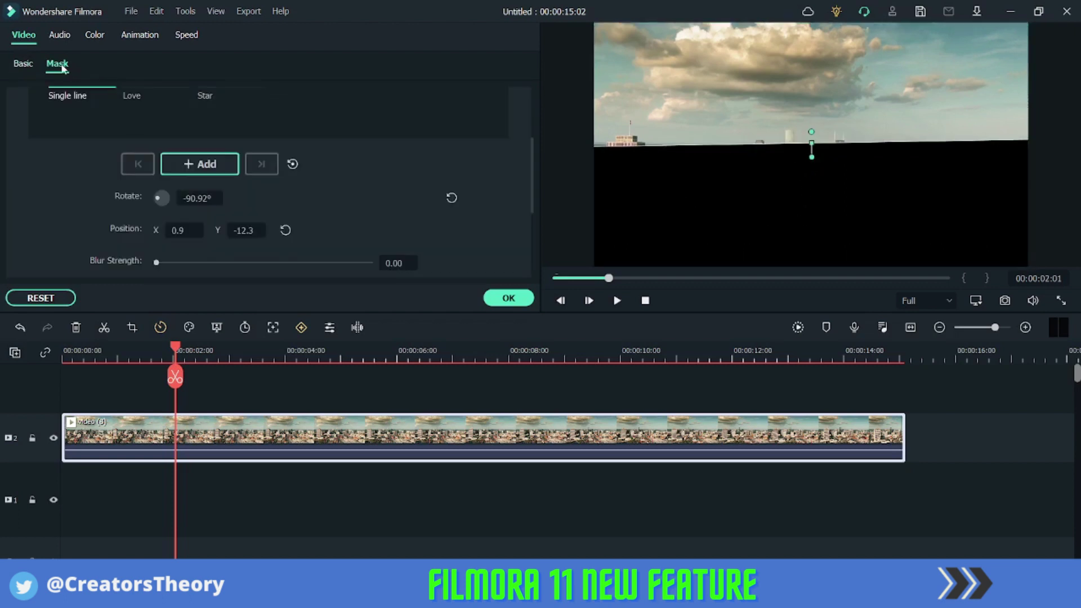
mouse_move(157, 201)
mouse_down()
mouse_move(154, 190)
mouse_move(170, 197)
mouse_up()
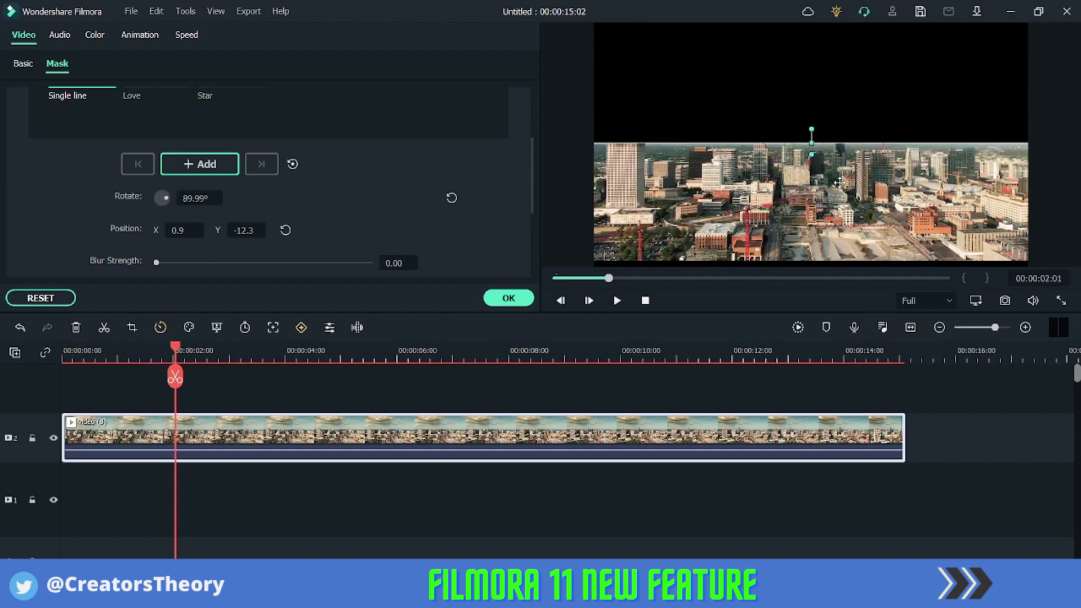
click(789, 125)
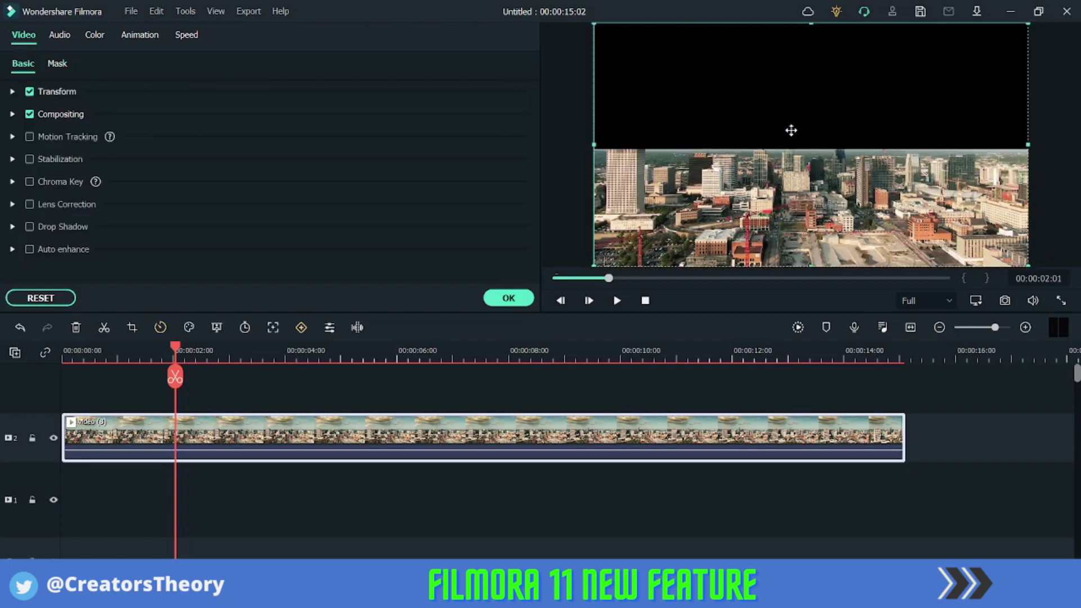
key(ctrl+z)
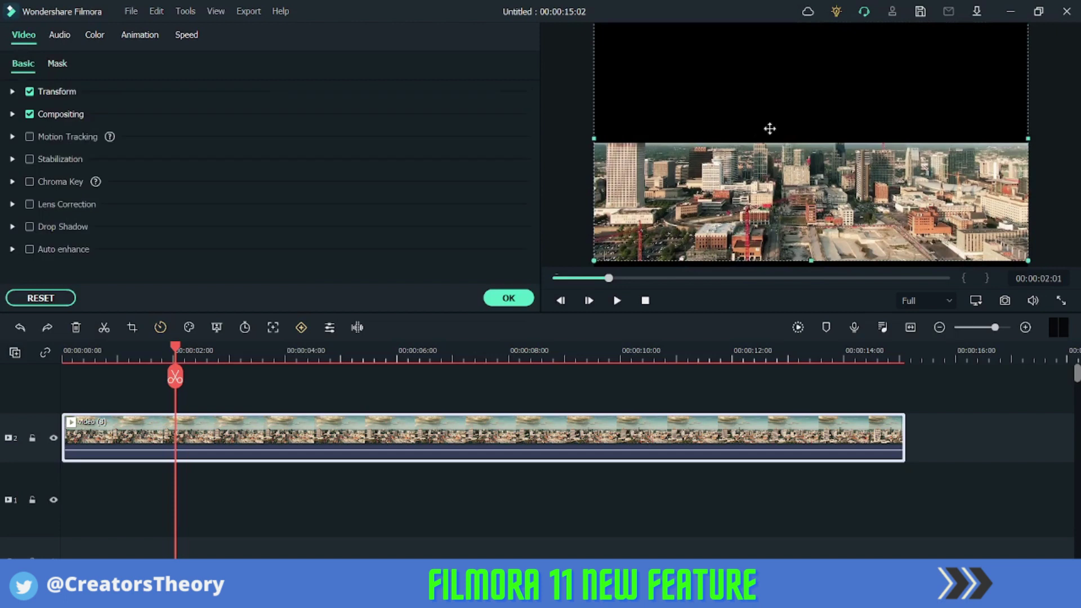
key(ctrl+z)
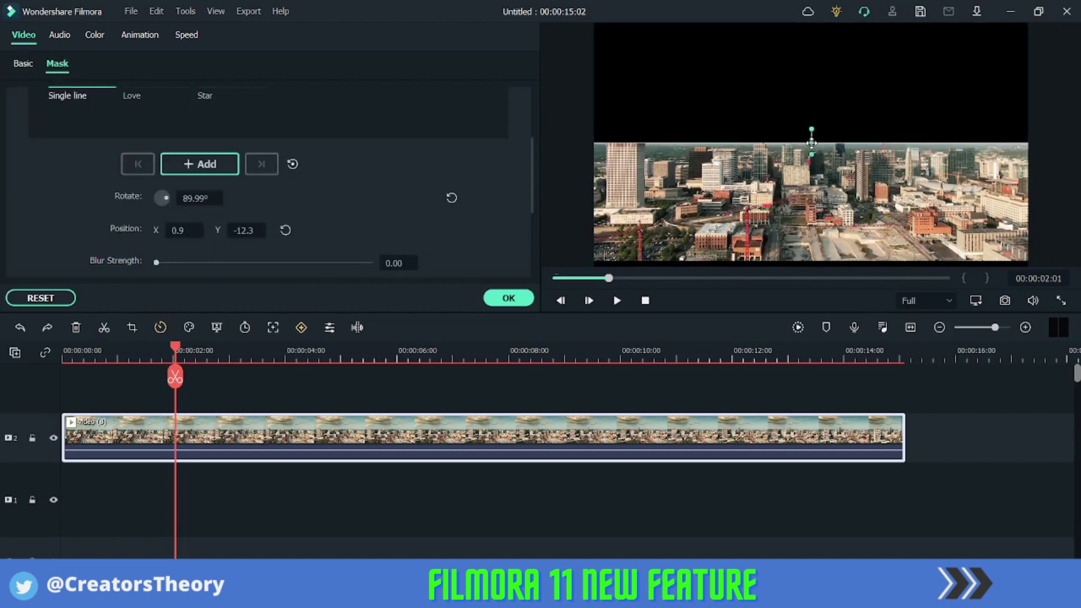
drag(809, 147, 812, 146)
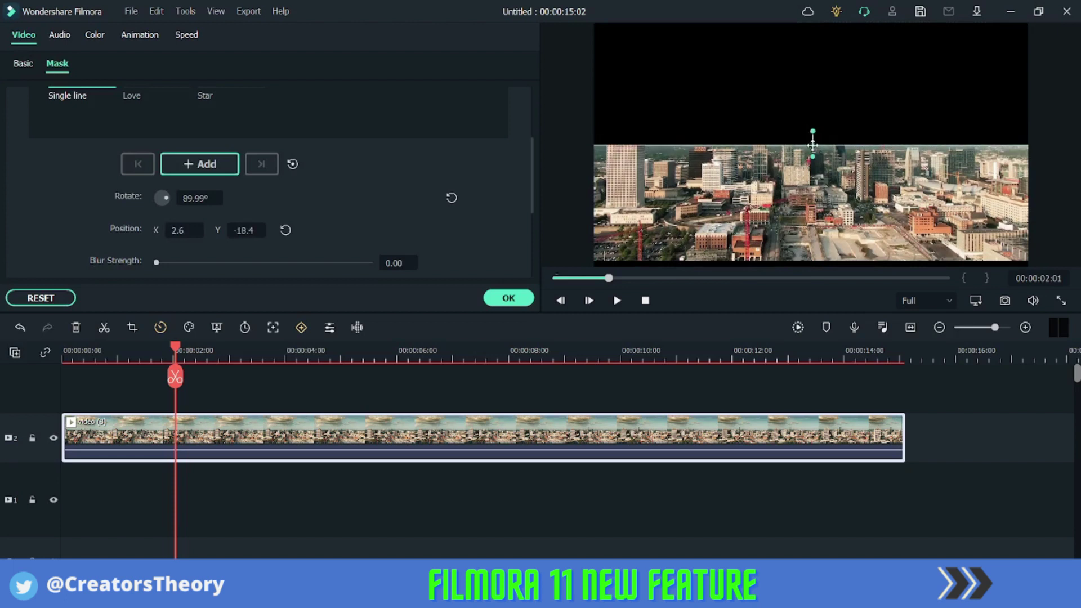
- Place production ID_4000470 on track 1 beneath the city clip
click(508, 297)
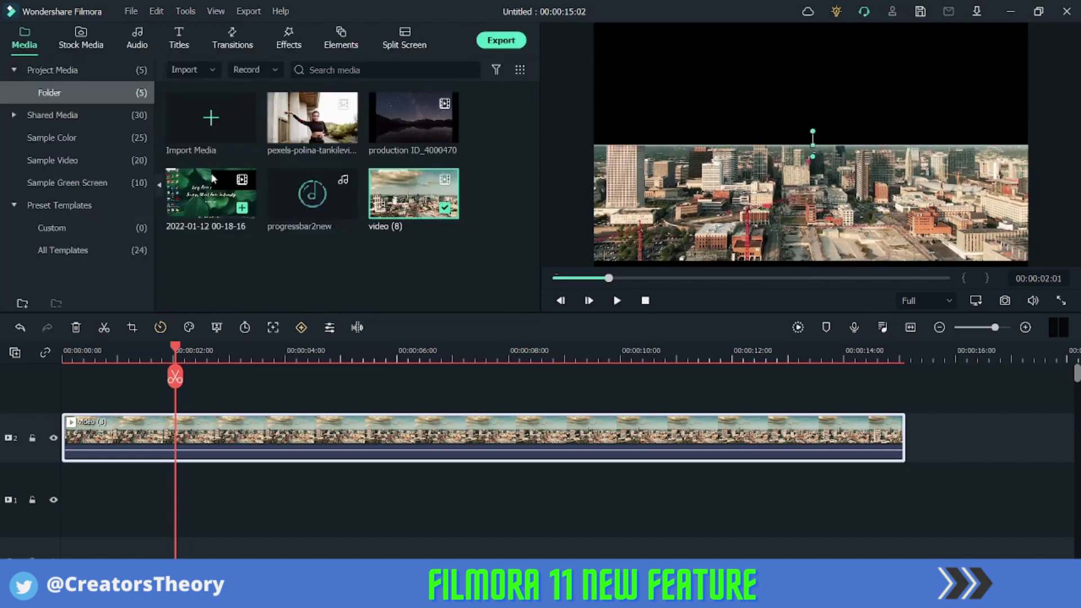
drag(404, 132, 66, 495)
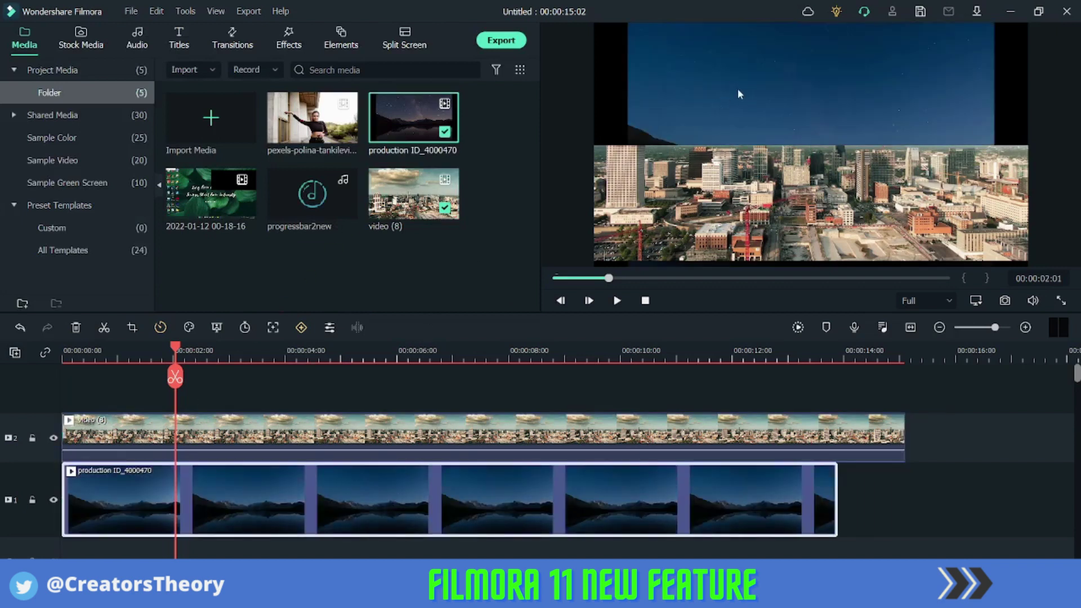
double_click(283, 483)
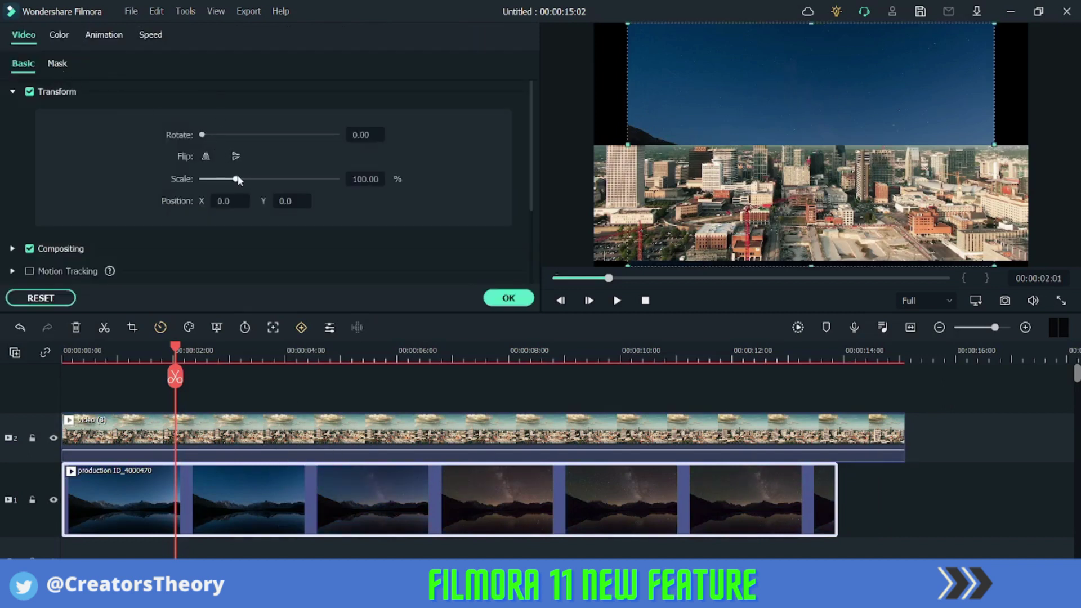
- Scale the night sky clip to 139.58% and lower it to Y -54.7
drag(236, 178, 250, 179)
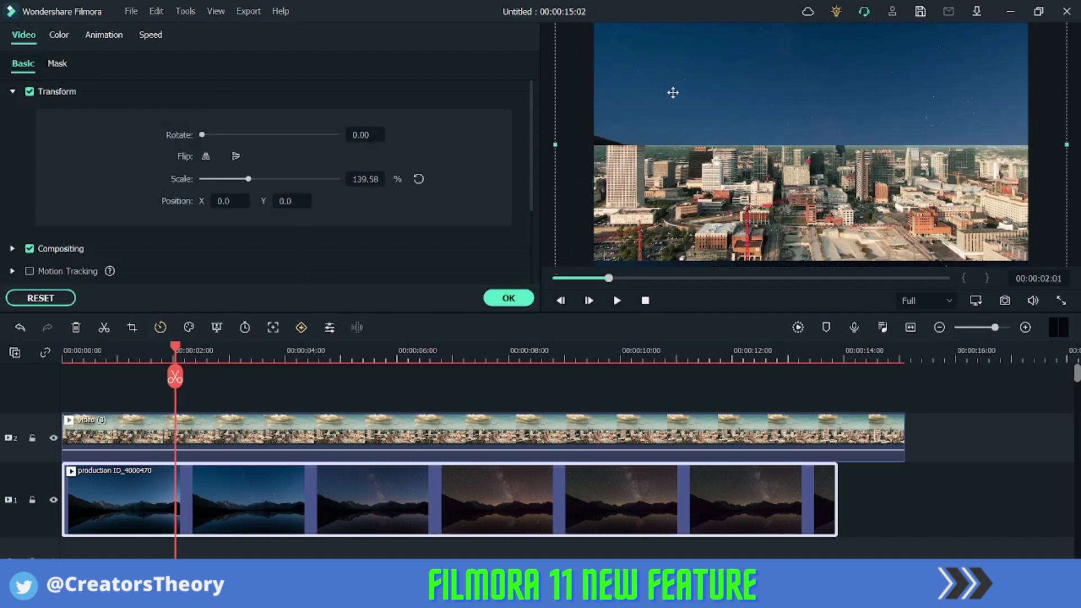
drag(670, 91, 674, 104)
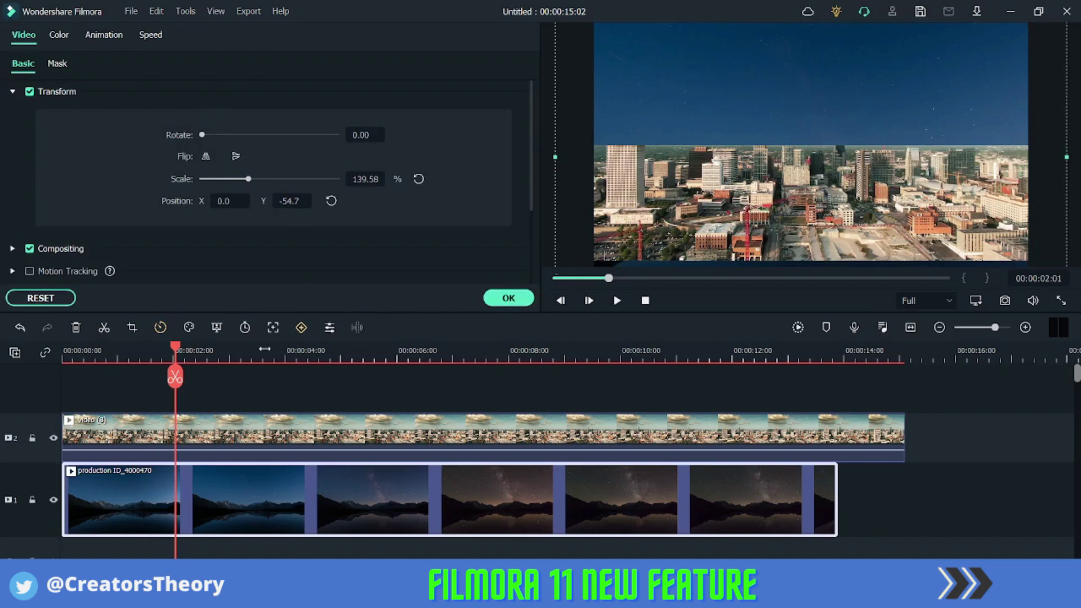
drag(180, 350, 362, 360)
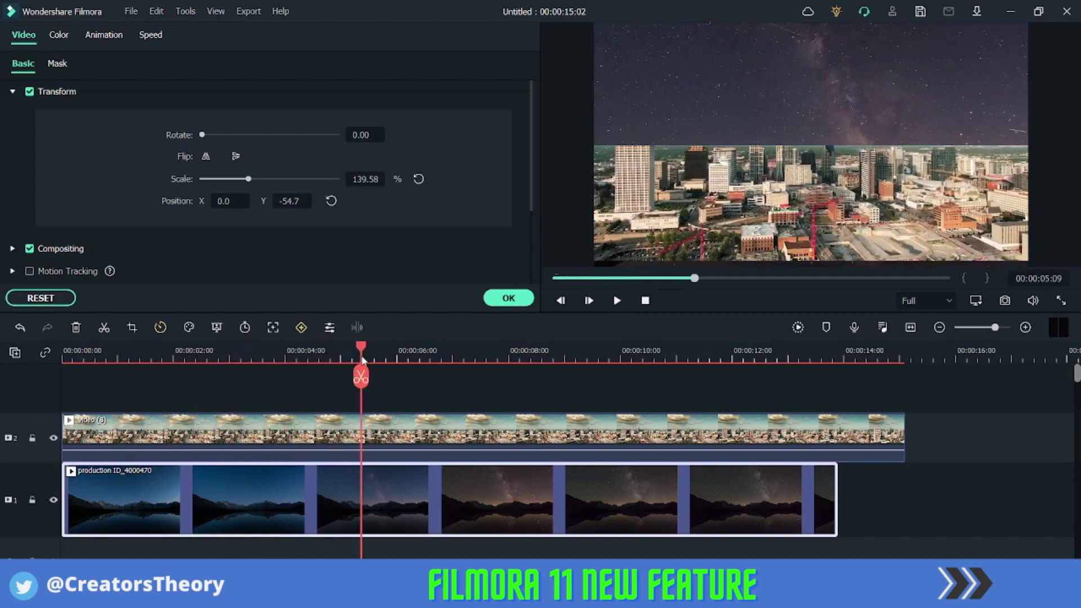
click(509, 298)
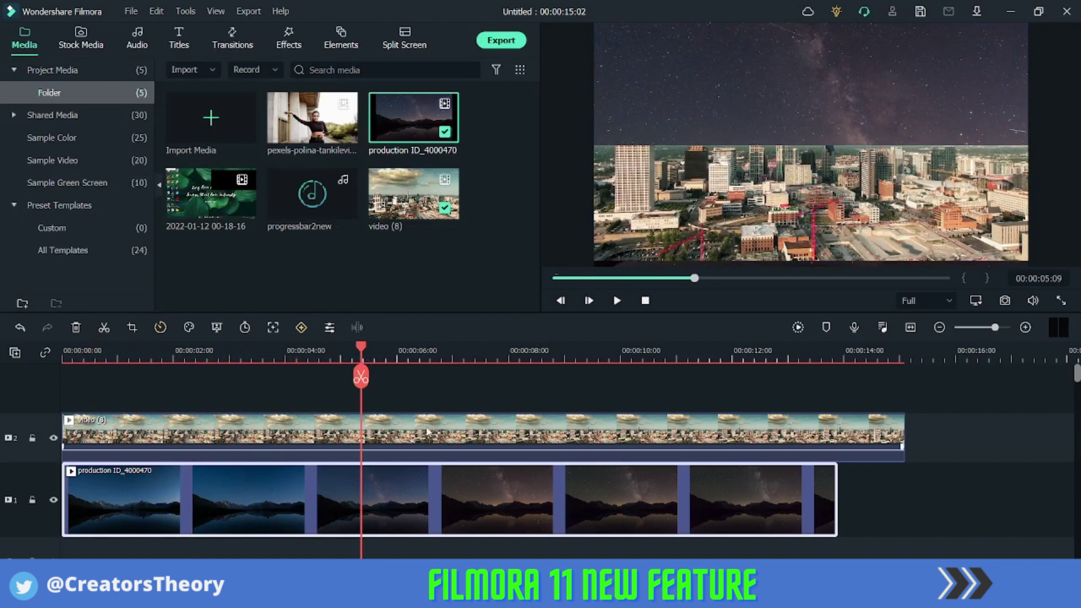
- Set the city clip's mask Blur Strength to 28.29, leaving Invert Mask off
double_click(426, 433)
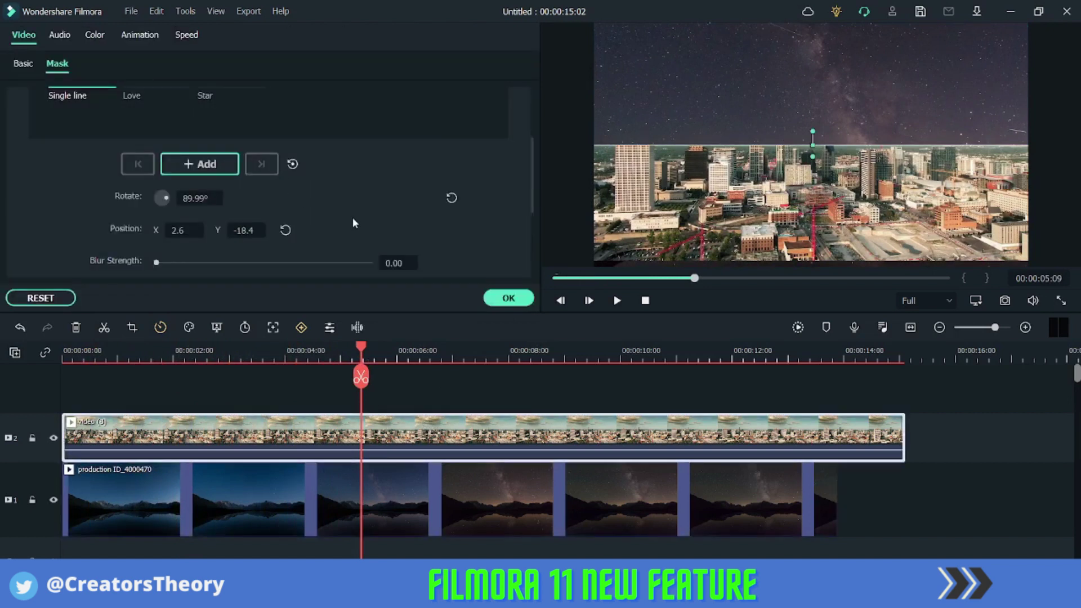
scroll(367, 207, up, 1)
scroll(367, 207, down, 3)
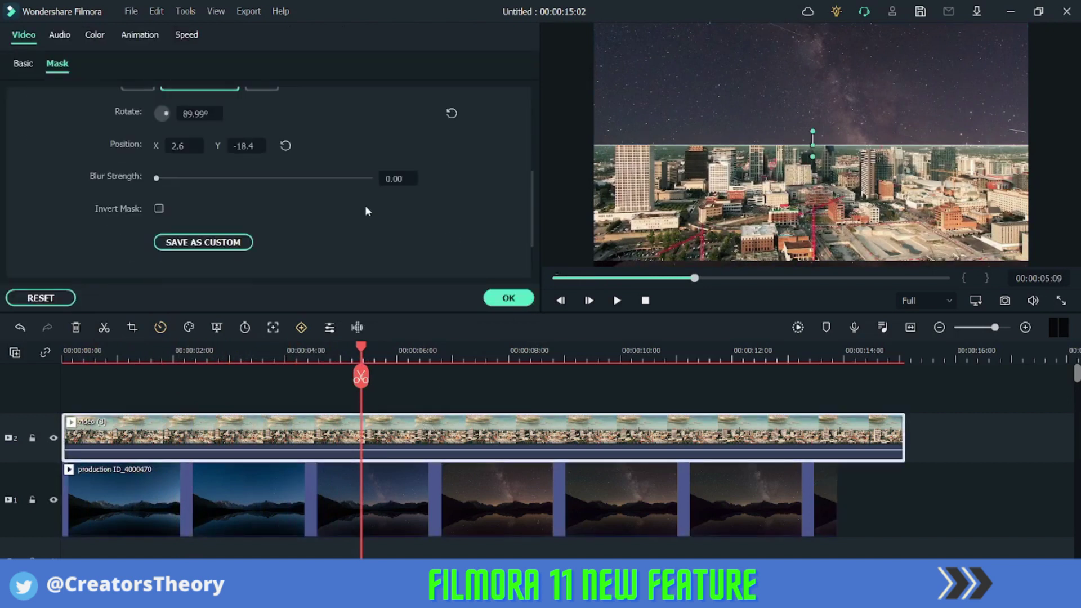
scroll(196, 197, up, 1)
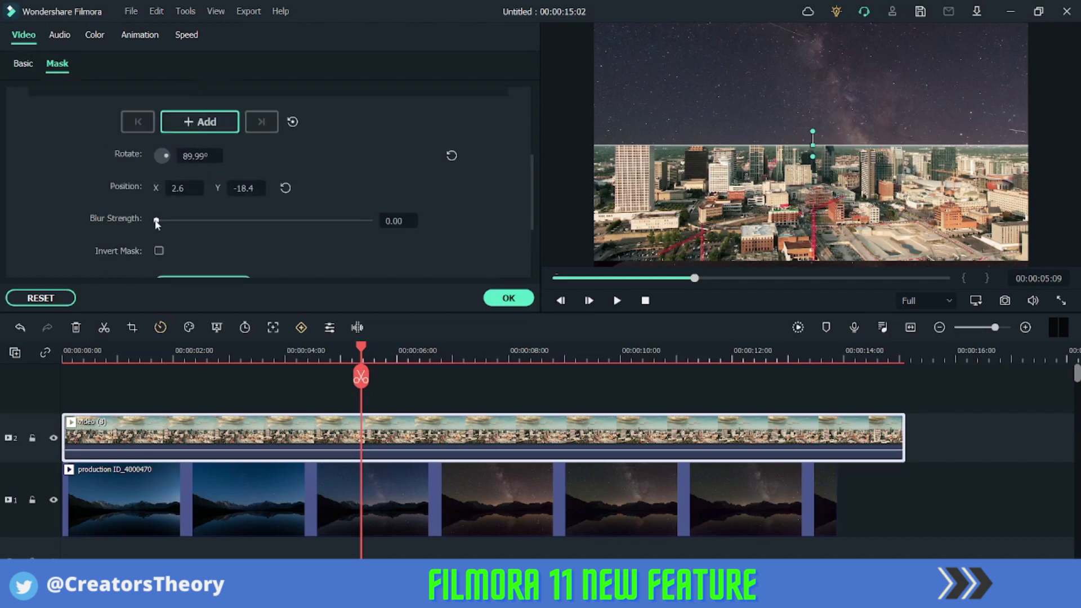
drag(156, 221, 209, 223)
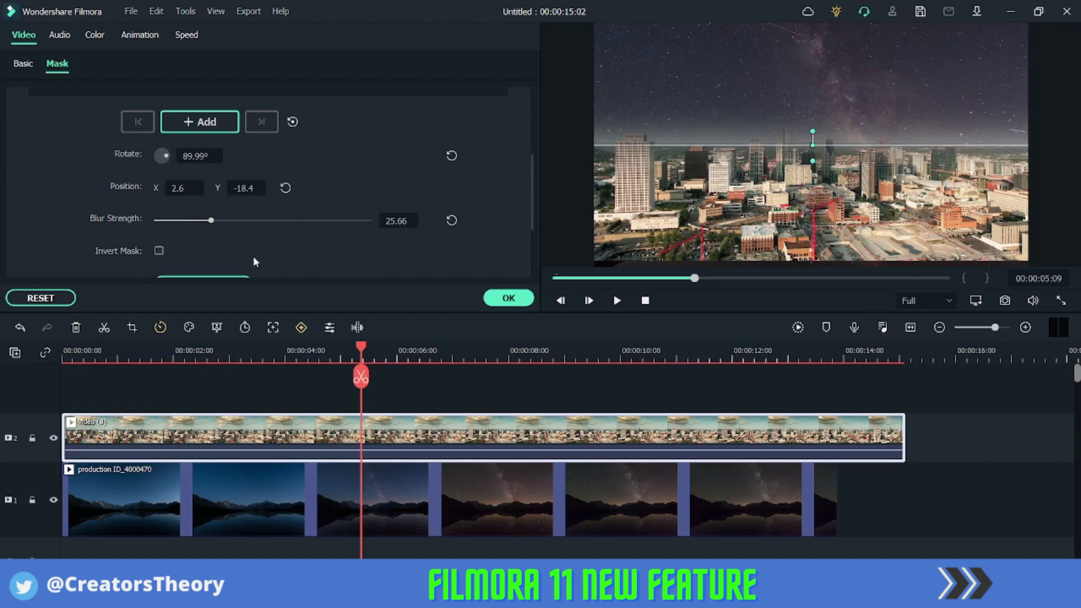
mouse_move(213, 220)
mouse_down()
mouse_move(231, 220)
mouse_move(219, 221)
mouse_up()
scroll(313, 244, down, 3)
scroll(312, 244, up, 5)
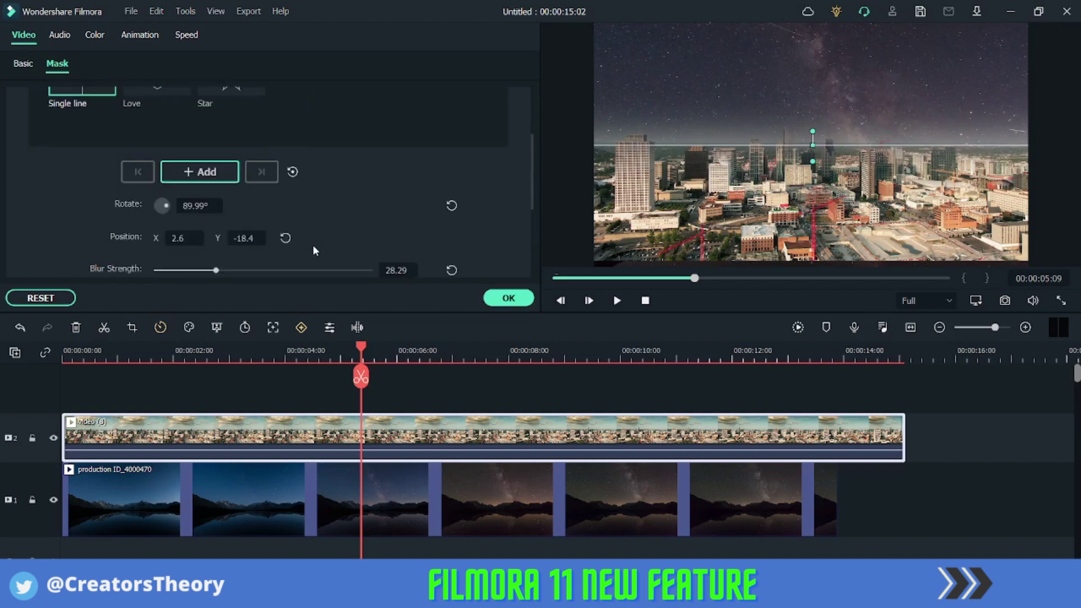
scroll(313, 247, down, 2)
click(160, 216)
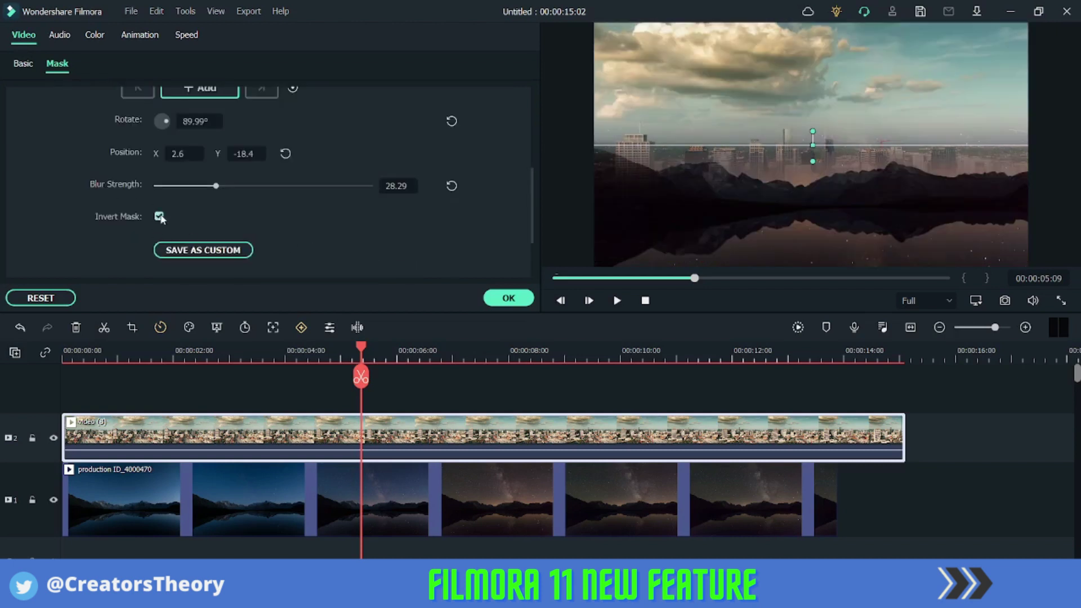
click(159, 217)
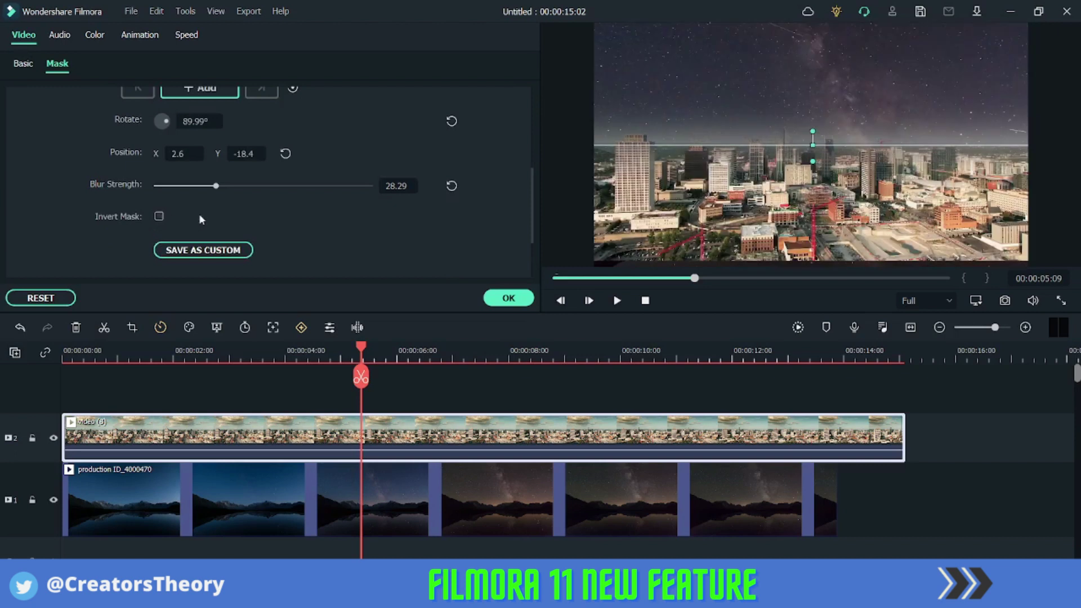
click(506, 300)
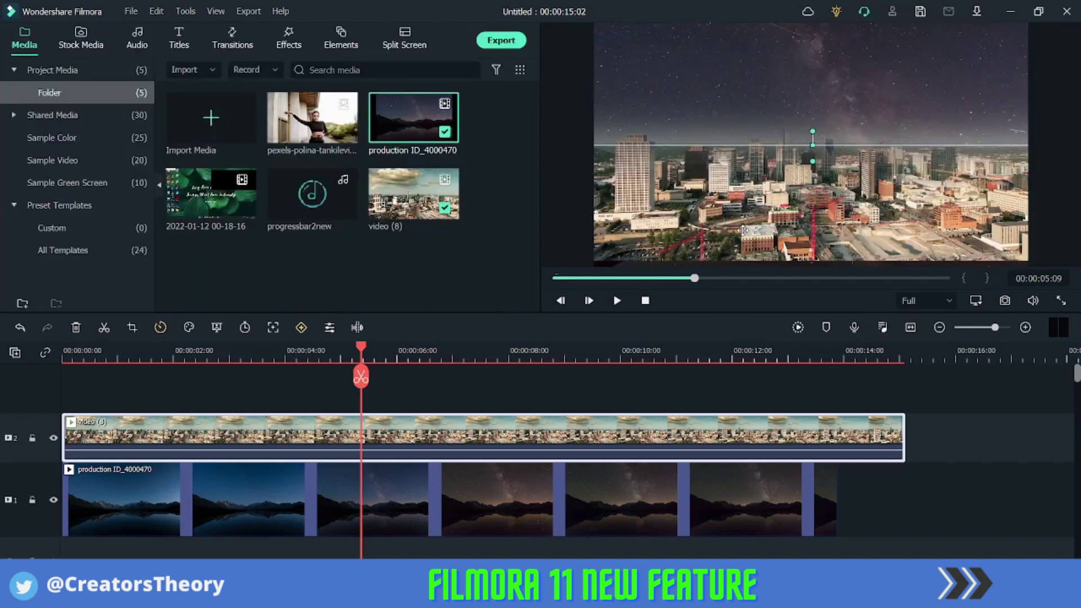
- Lower the city clip's brightness in its Color settings
double_click(409, 428)
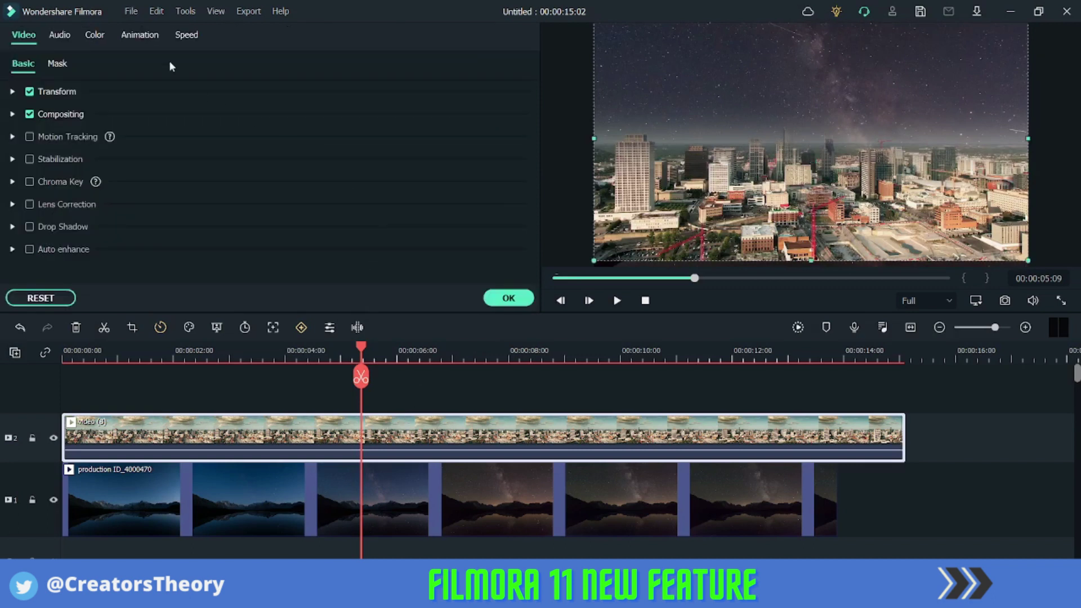
click(91, 36)
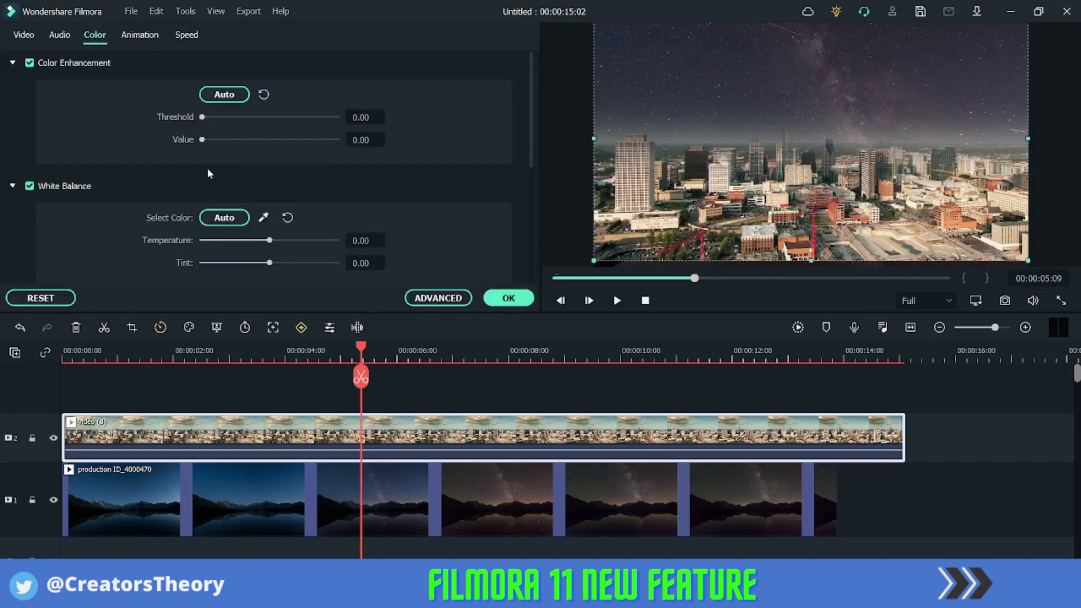
scroll(207, 168, down, 5)
scroll(197, 160, up, 5)
scroll(202, 169, down, 5)
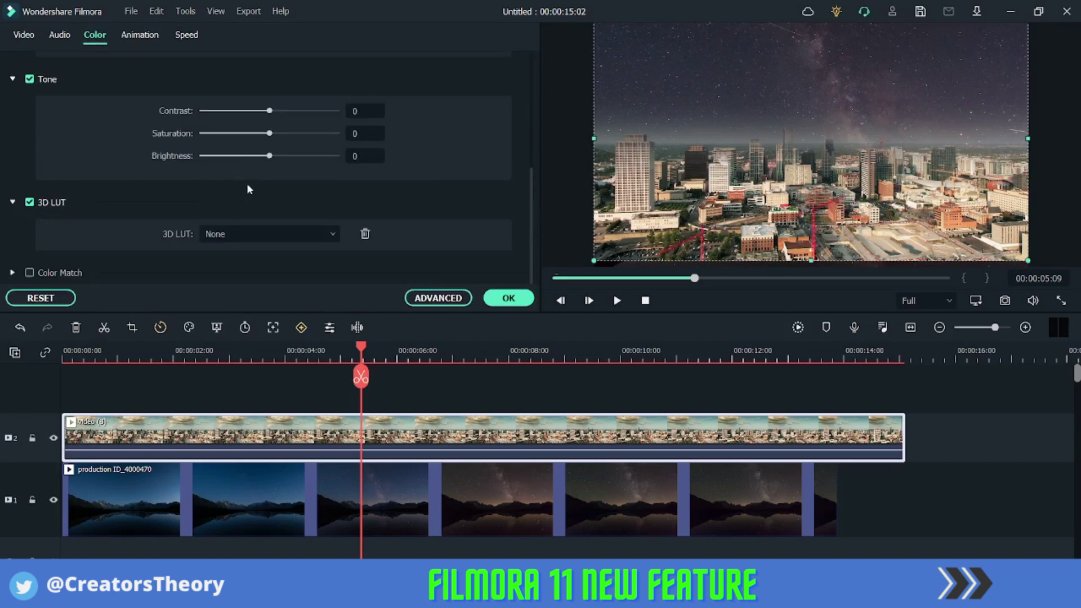
scroll(246, 193, up, 5)
scroll(263, 191, down, 5)
drag(269, 156, 267, 132)
- Adjust the city clip's tint and cool its temperature to -65.63
scroll(295, 138, up, 5)
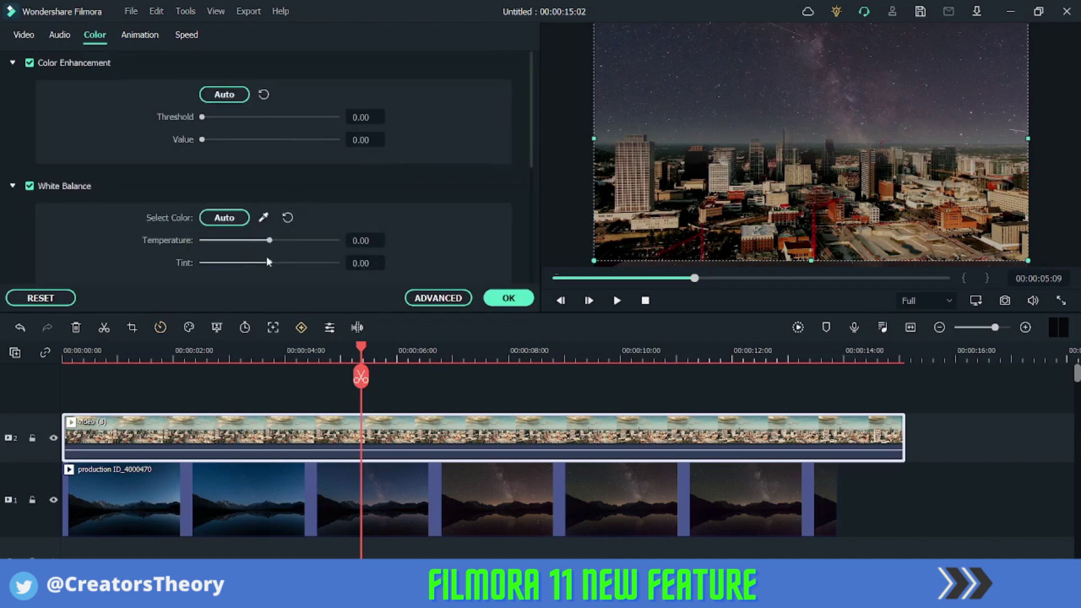
drag(269, 264, 214, 244)
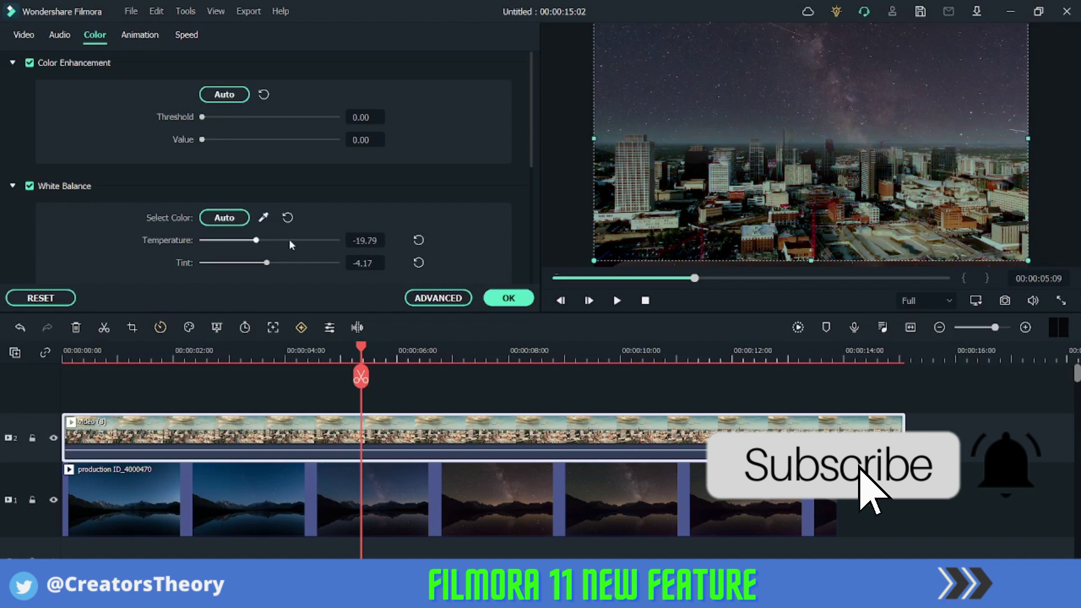
drag(256, 240, 226, 241)
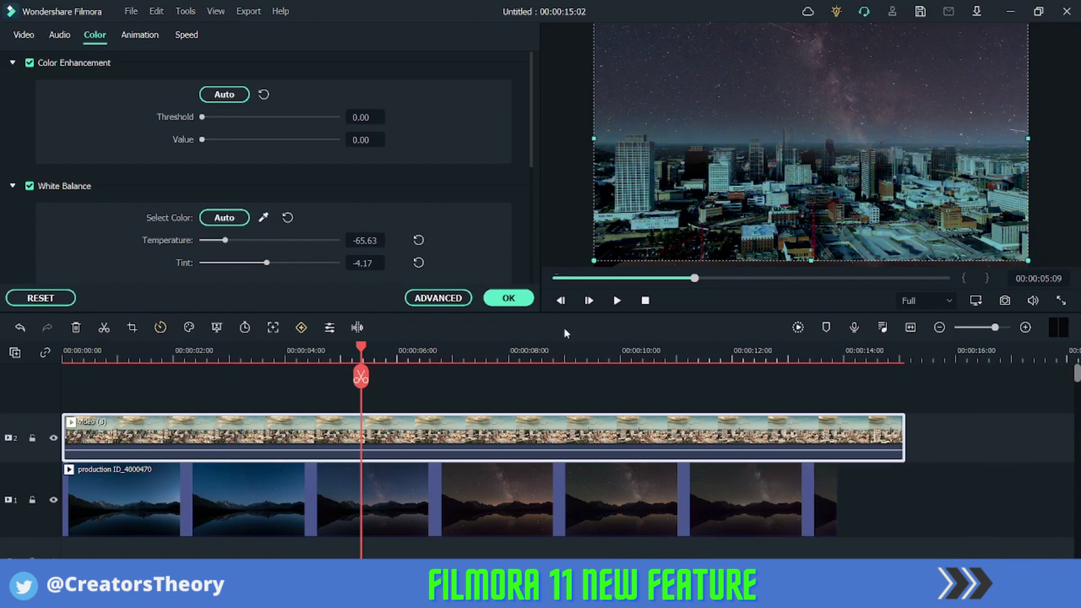
click(508, 298)
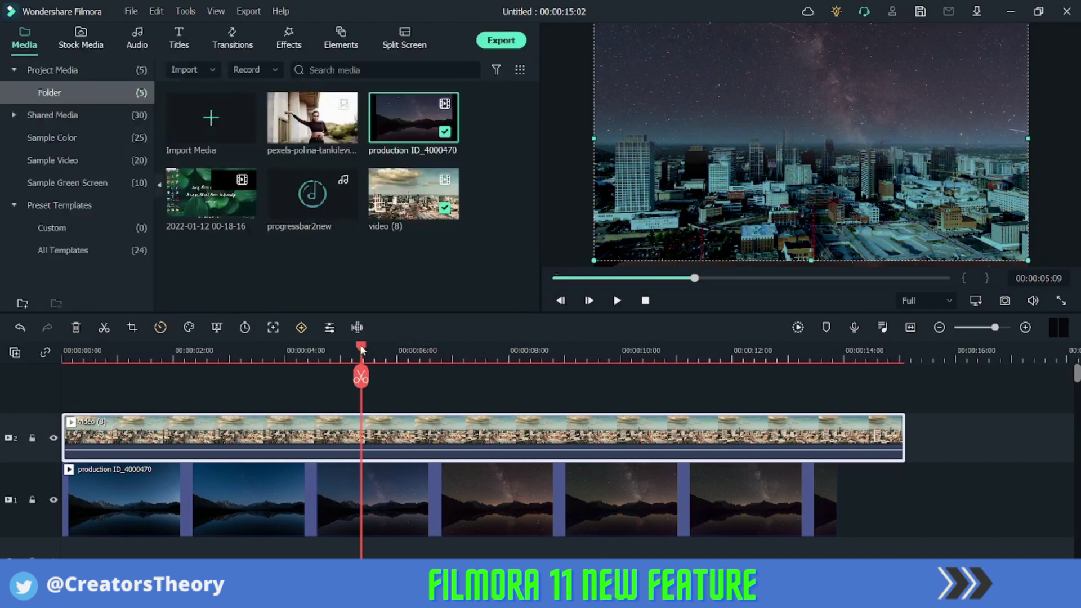
- Play the night-sky city composite from the beginning, then stop playback
drag(366, 345, 44, 334)
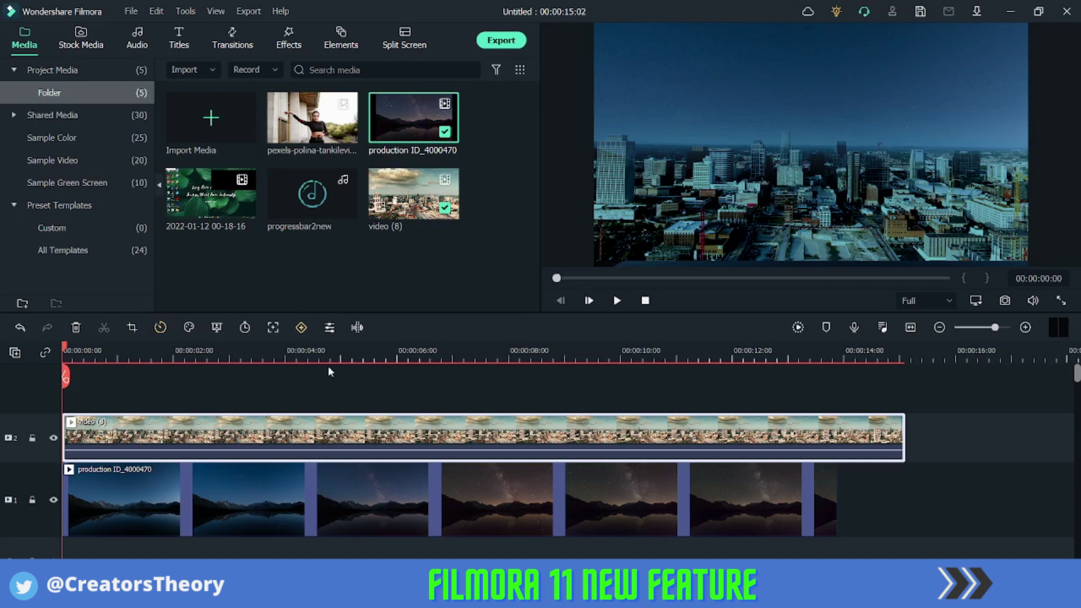
click(619, 302)
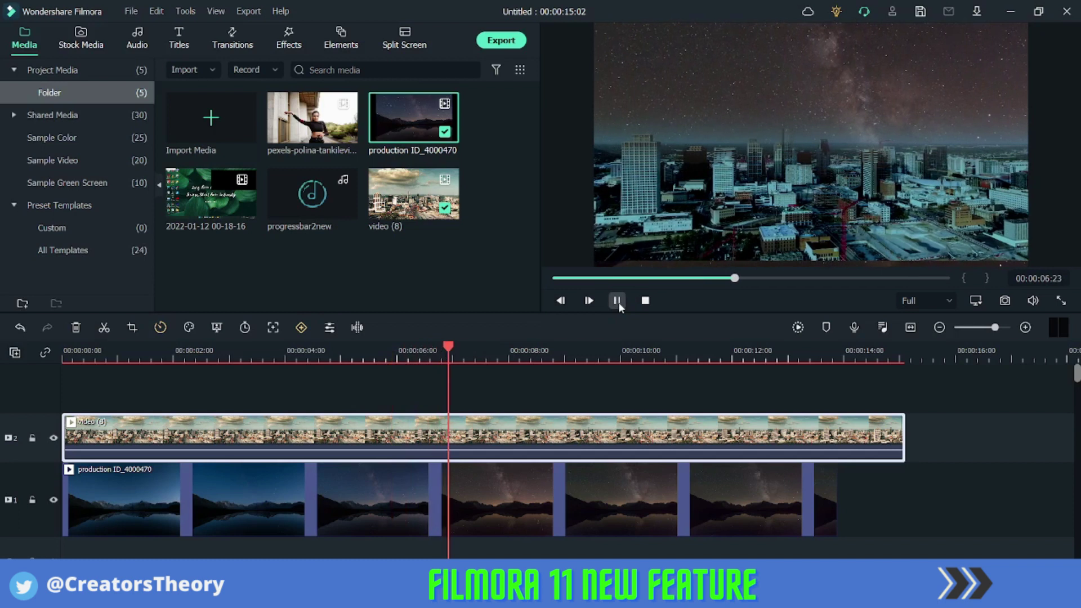
click(617, 301)
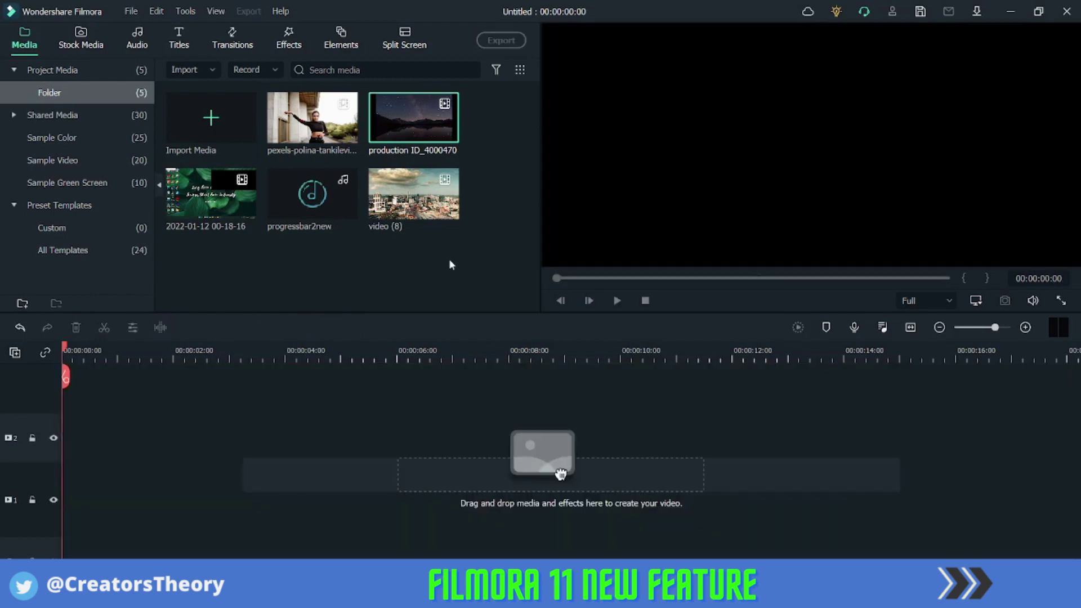
click(325, 256)
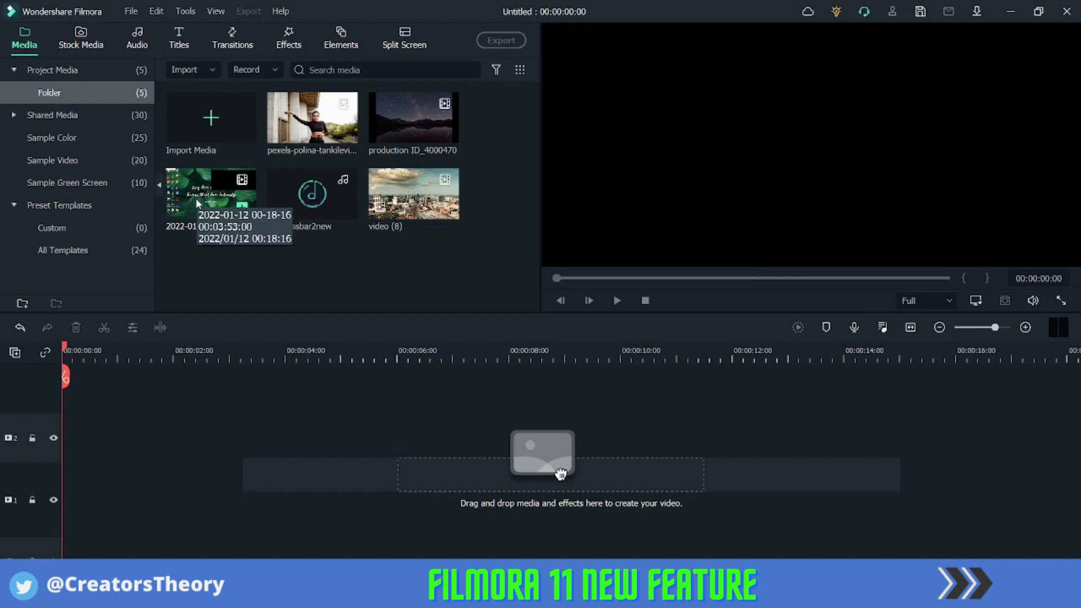
drag(335, 259, 217, 201)
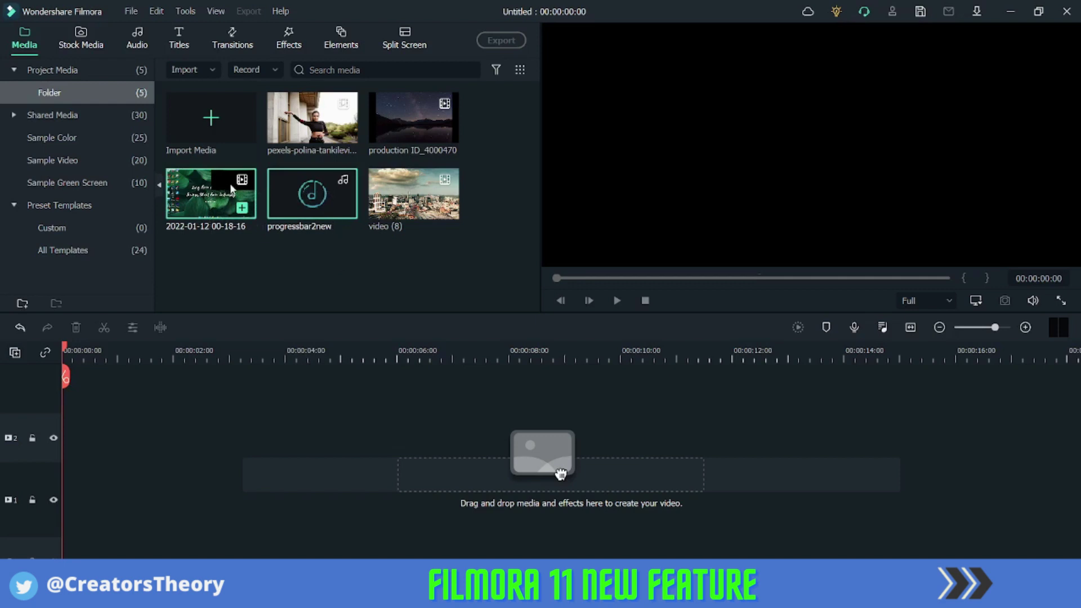
mouse_move(218, 187)
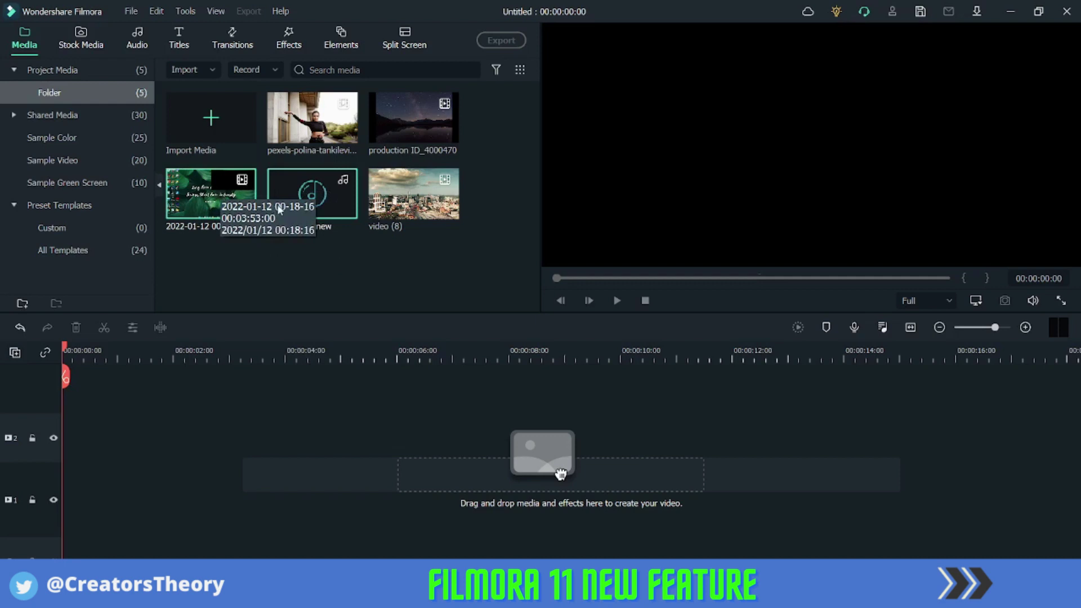
right_click(224, 197)
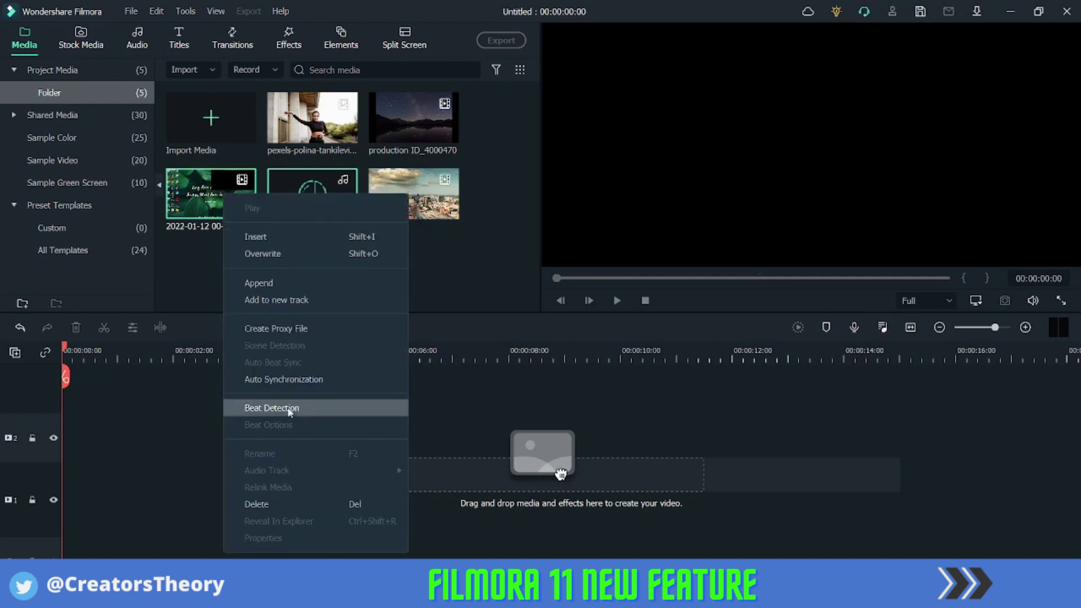
click(284, 378)
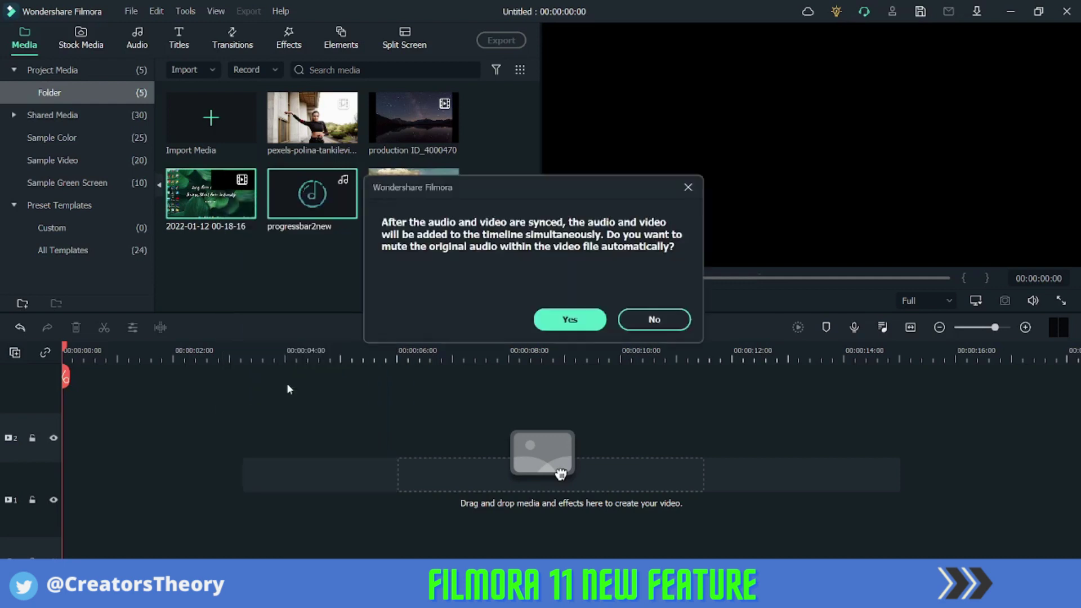
click(569, 320)
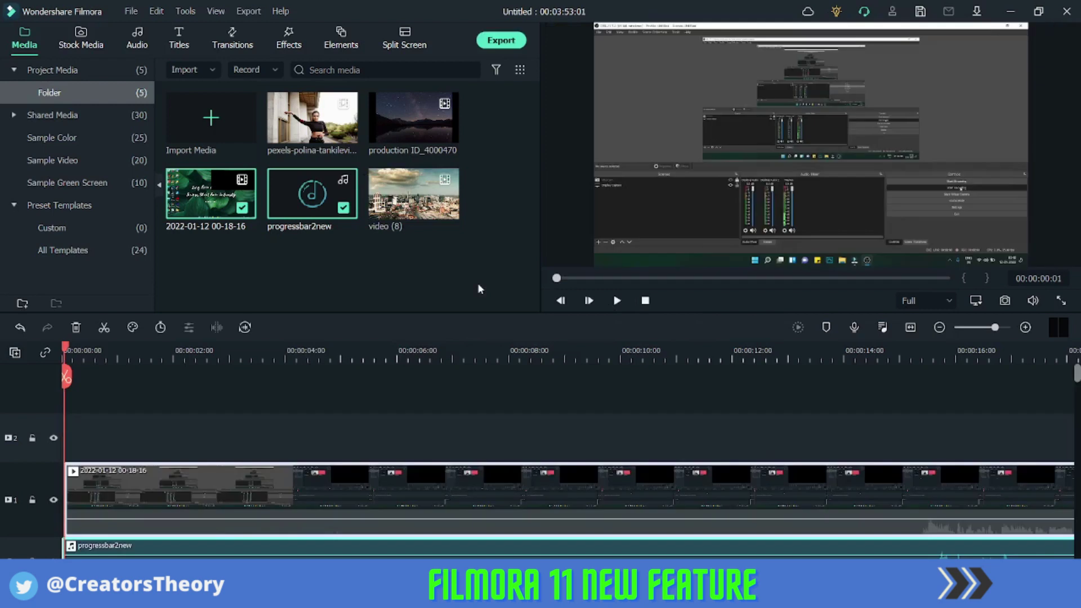
- Zoom out the timeline to show the progressbar2new waveform and preview the recording at about 00:00:14:17
scroll(523, 359, down, 3)
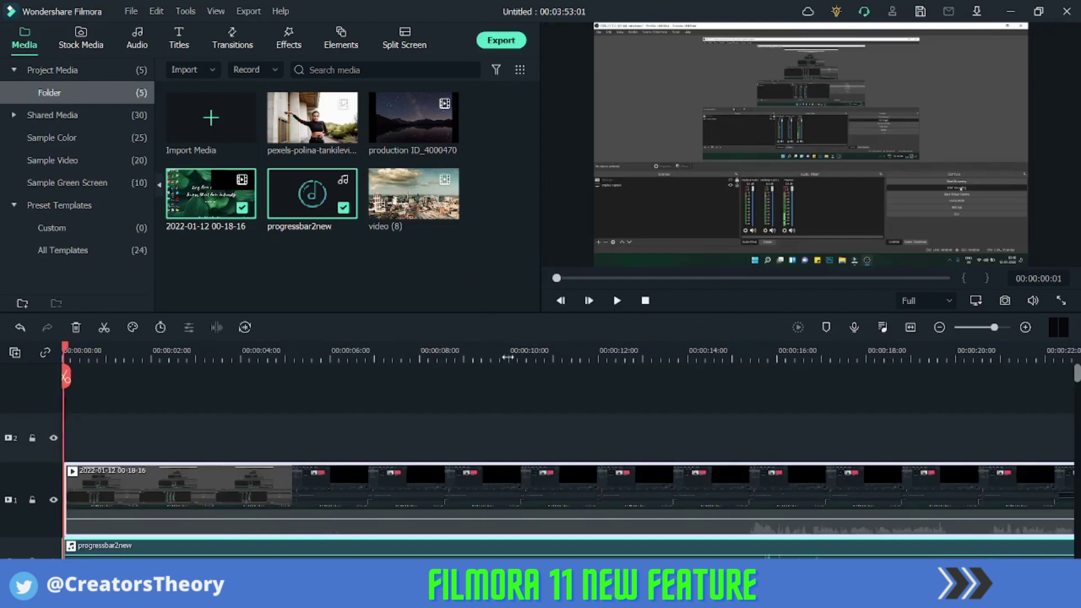
scroll(386, 358, down, 2)
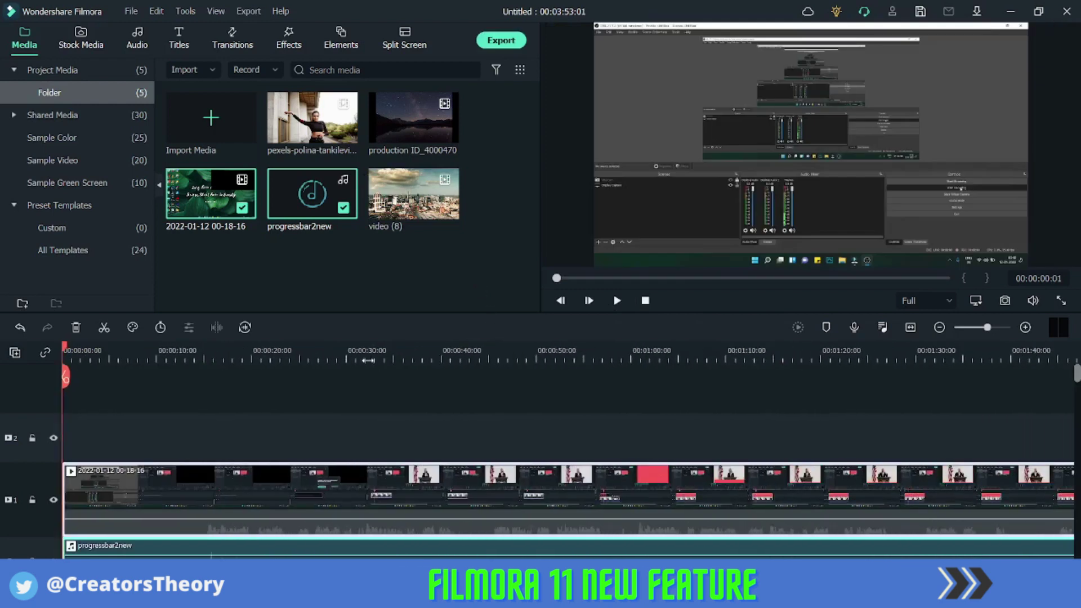
scroll(393, 389, down, 2)
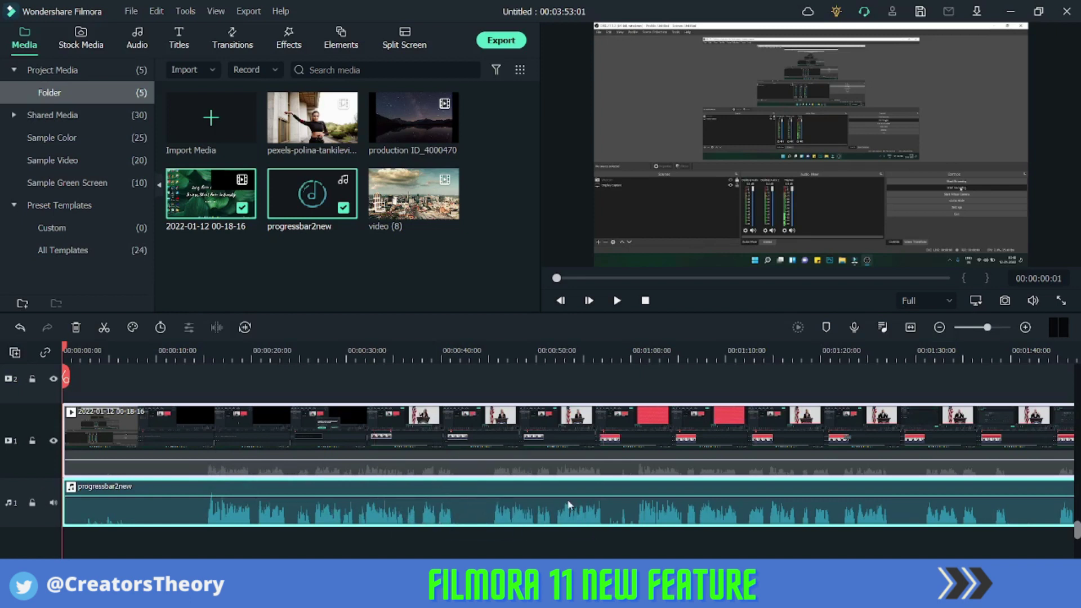
click(214, 368)
mouse_move(212, 360)
mouse_down()
mouse_move(193, 361)
mouse_move(202, 361)
mouse_up()
mouse_move(211, 197)
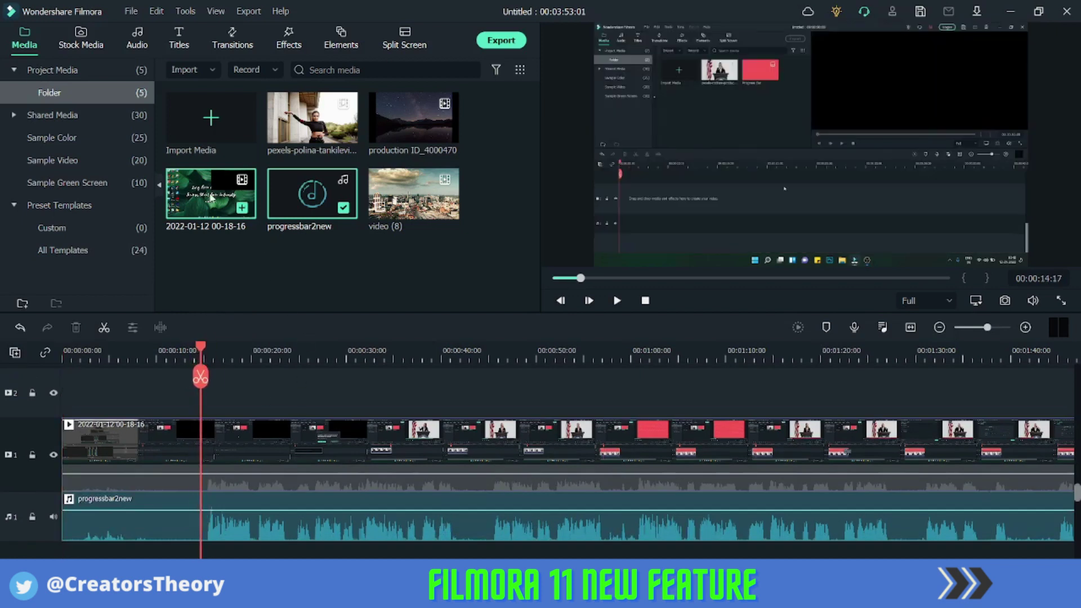